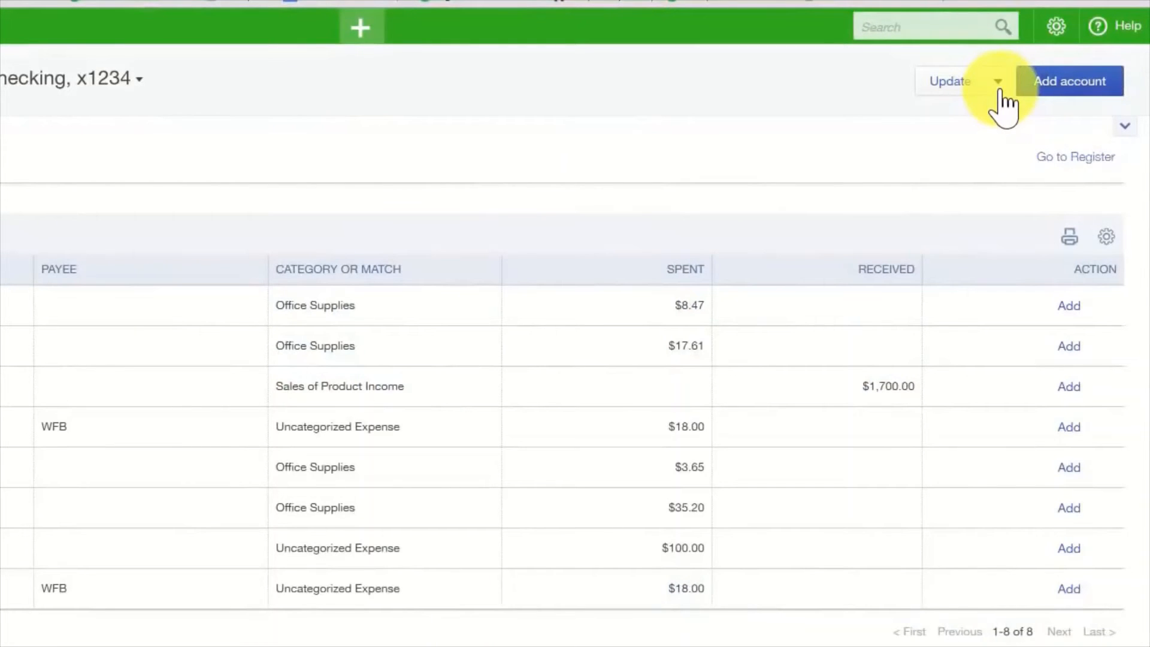
# Upload the bank file January Banking Transactions.csv and assign it to the Bank of America Checking account
pyautogui.click(998, 84)
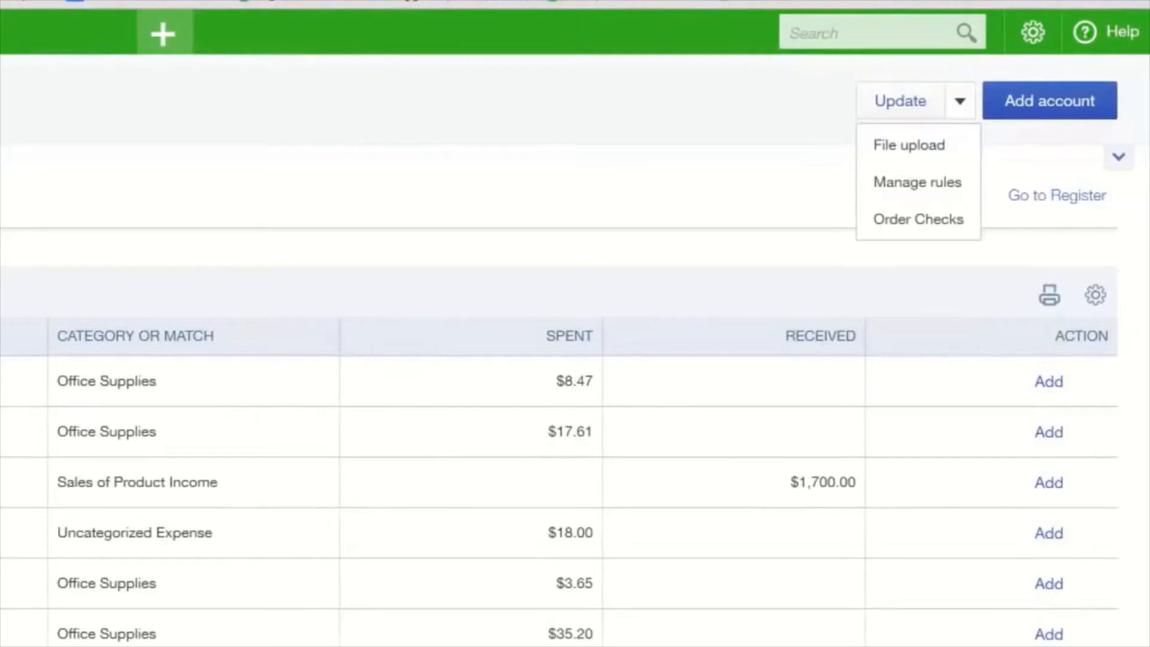
pyautogui.click(907, 147)
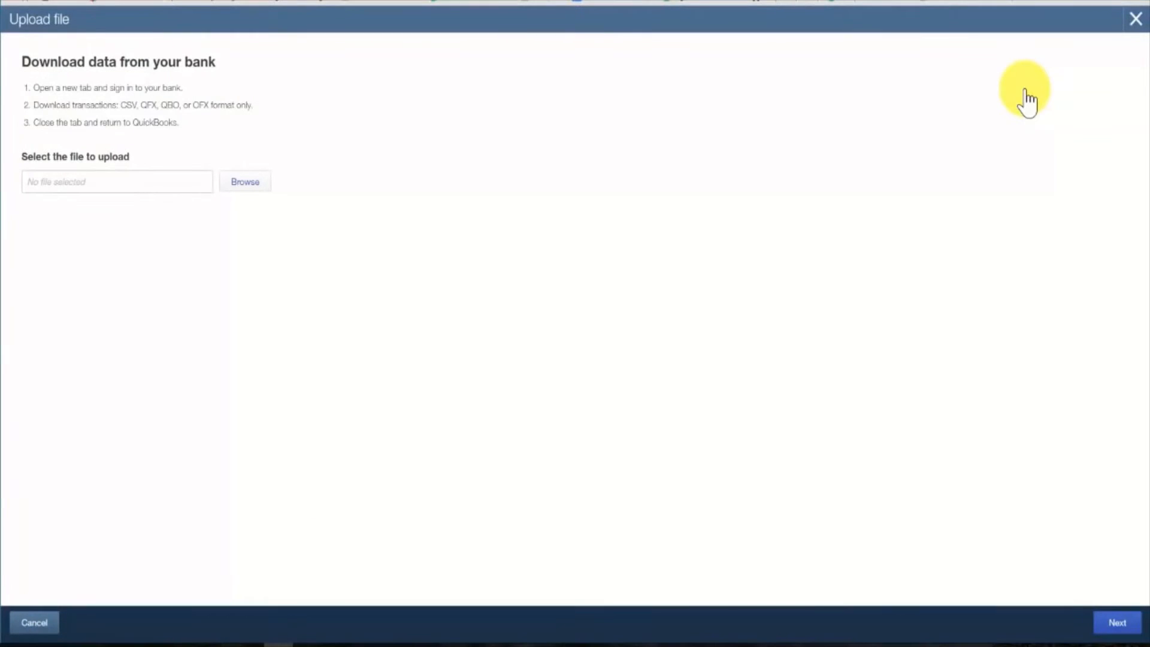
pyautogui.click(244, 191)
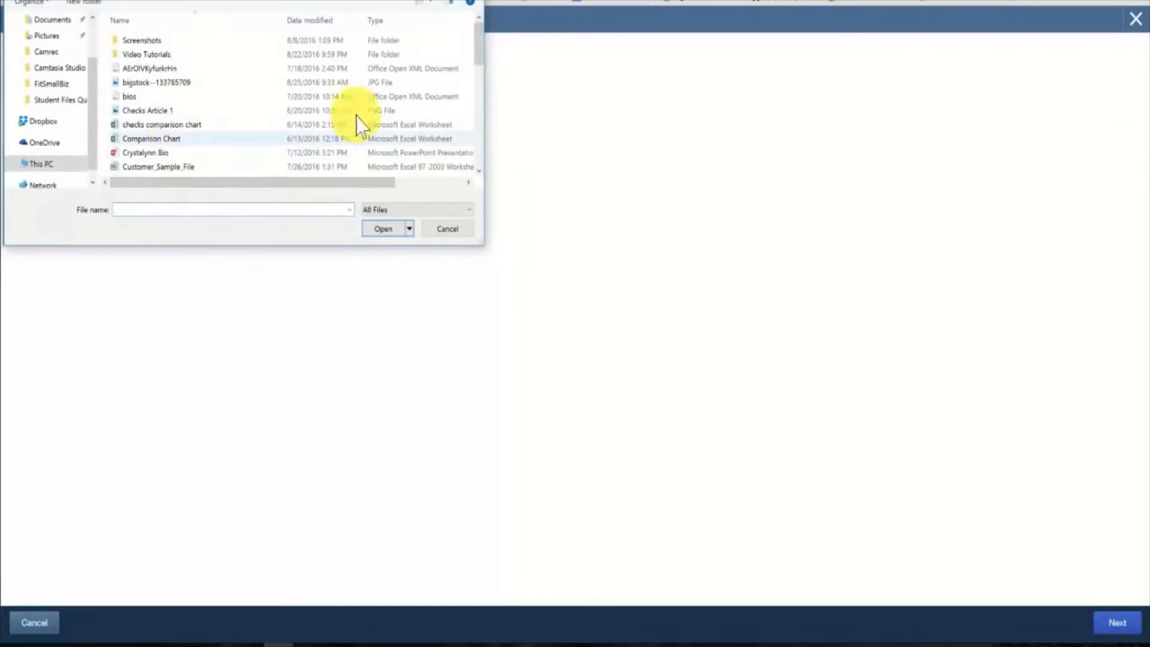
pyautogui.moveTo(480, 44); pyautogui.dragTo(481, 79)
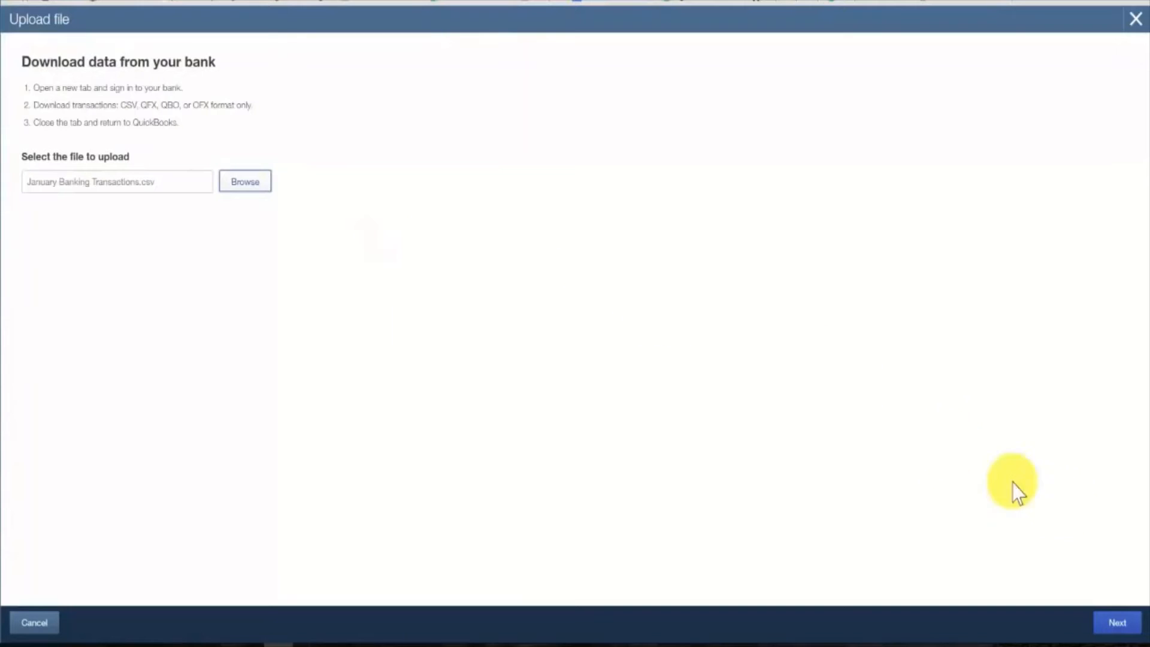
pyautogui.click(1118, 623)
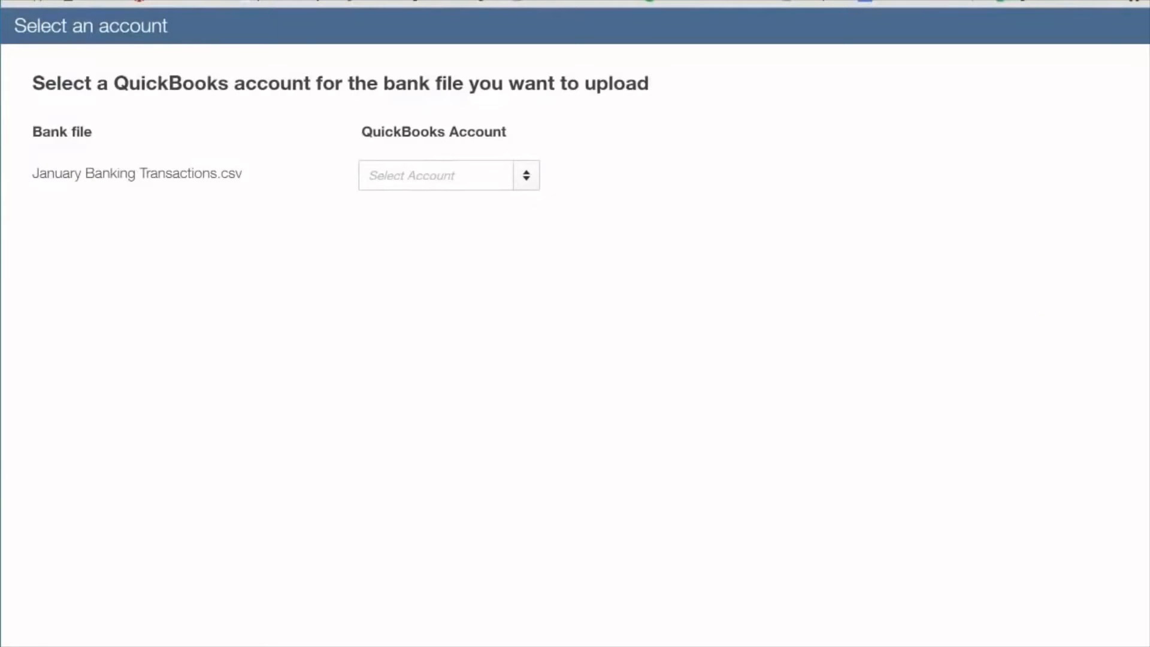
pyautogui.click(527, 177)
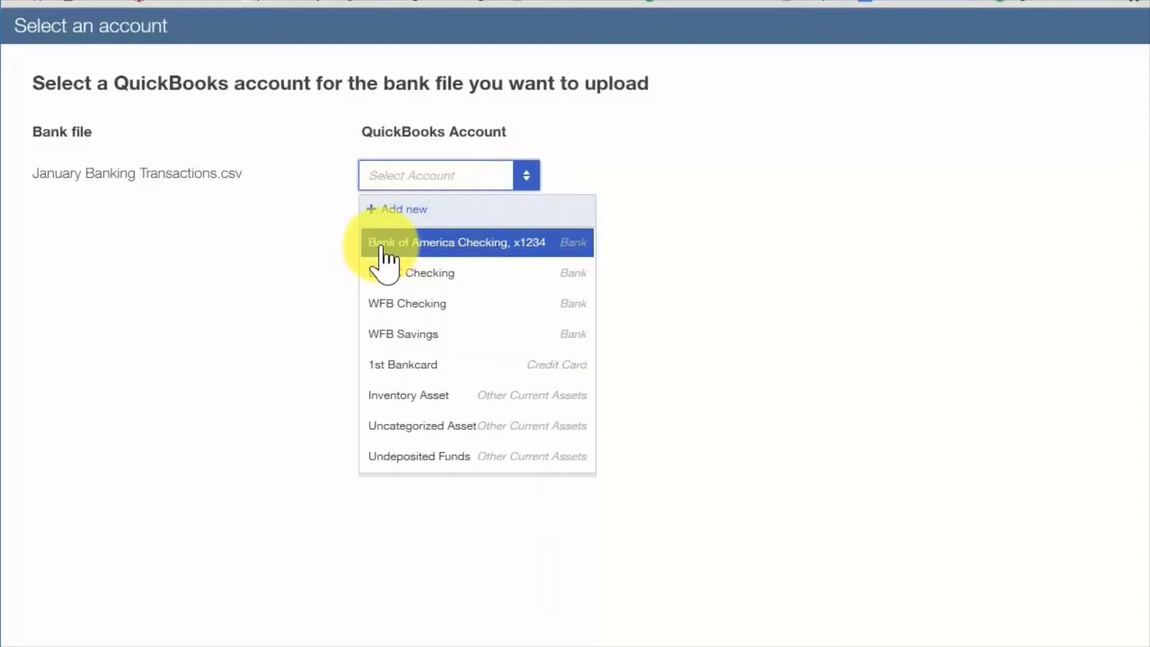
pyautogui.click(459, 246)
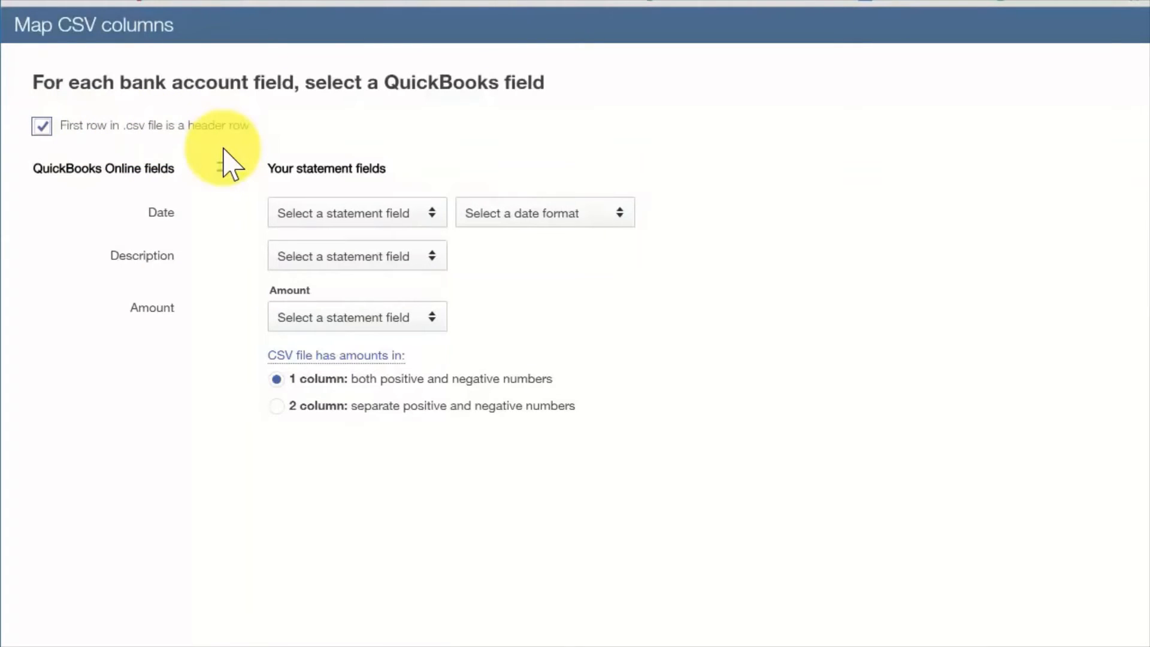
# Map Date to Column 1 with the MM/dd/yyyy format, and Description to Column 2
pyautogui.click(433, 217)
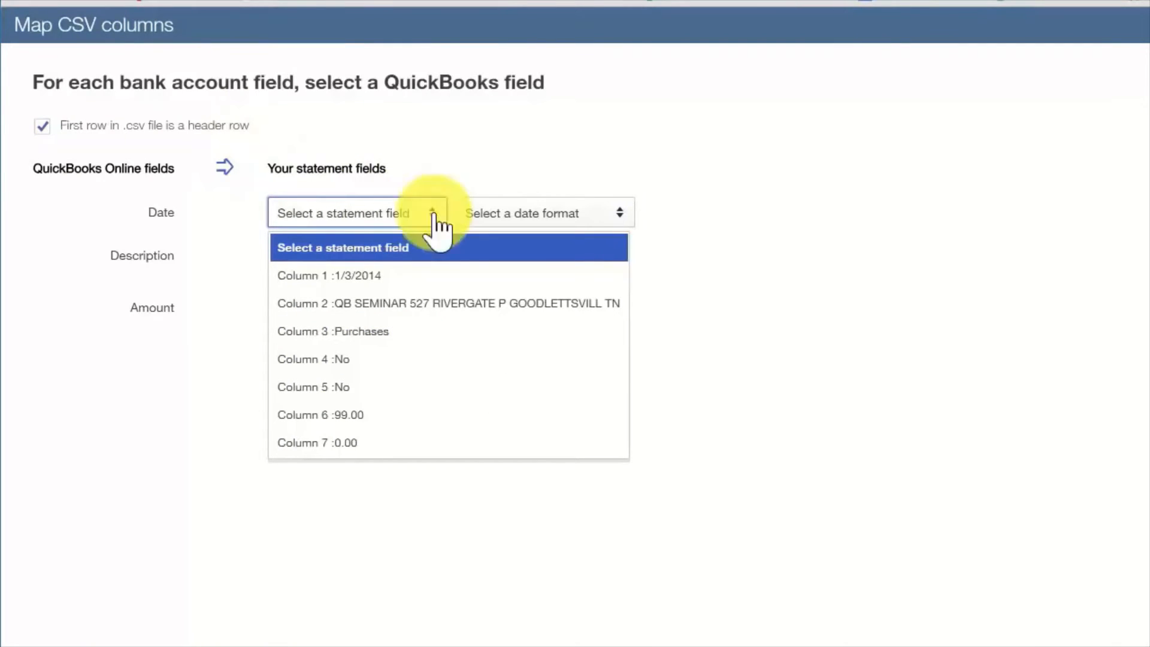
pyautogui.click(375, 282)
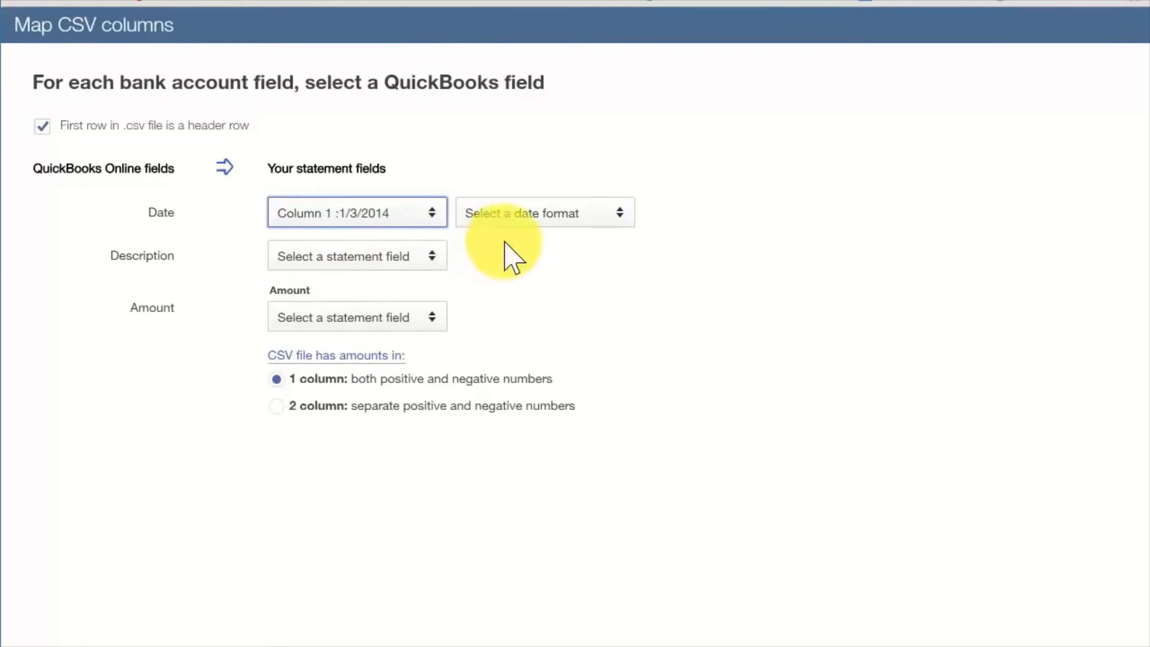
pyautogui.click(619, 214)
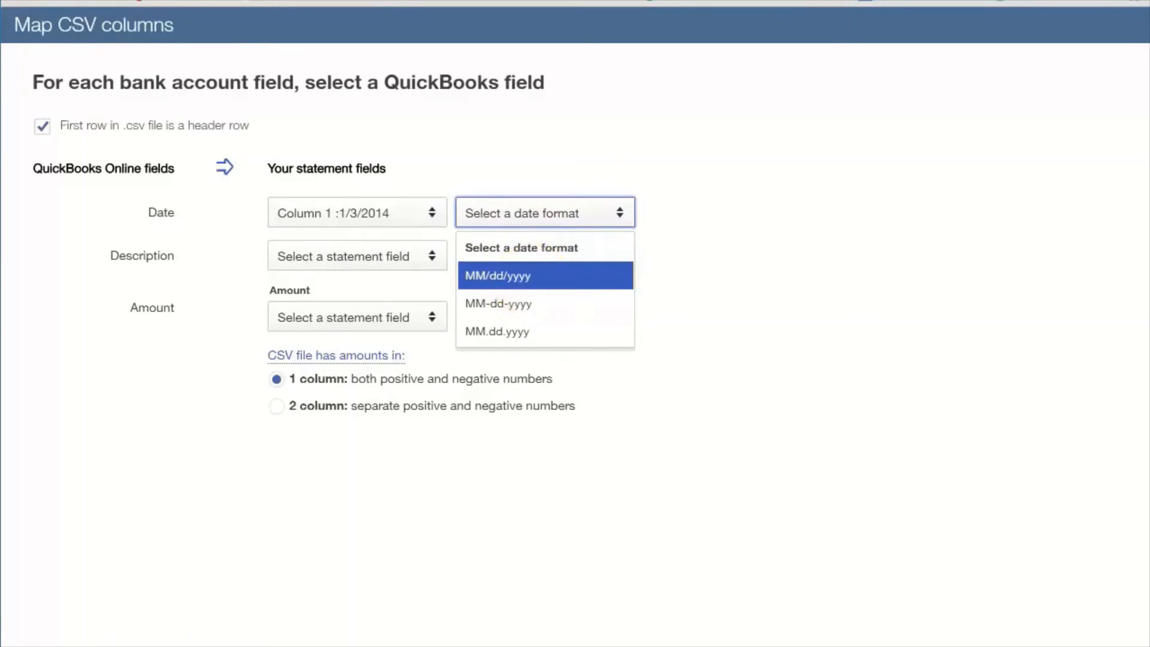
pyautogui.click(531, 283)
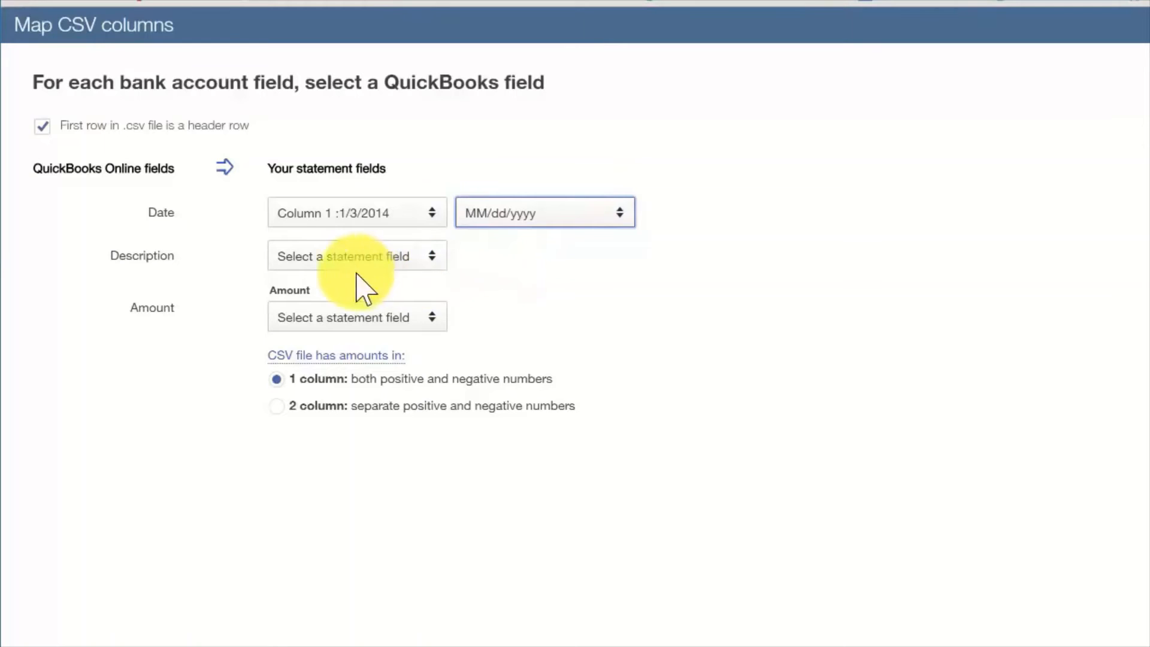
pyautogui.click(174, 253)
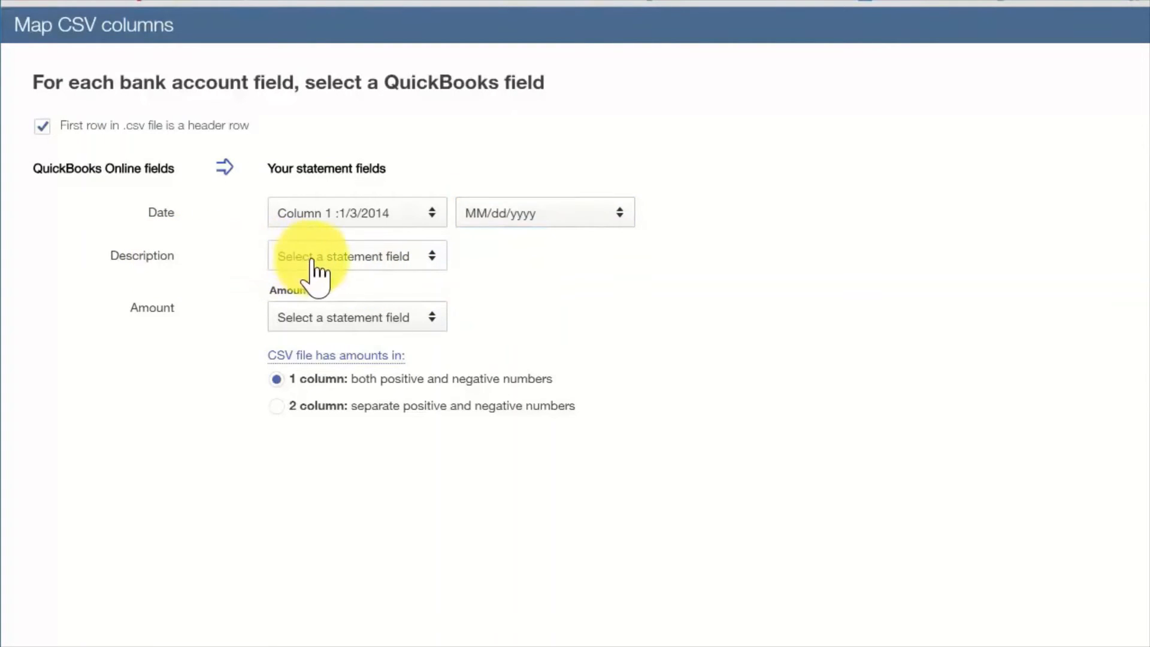
pyautogui.click(358, 256)
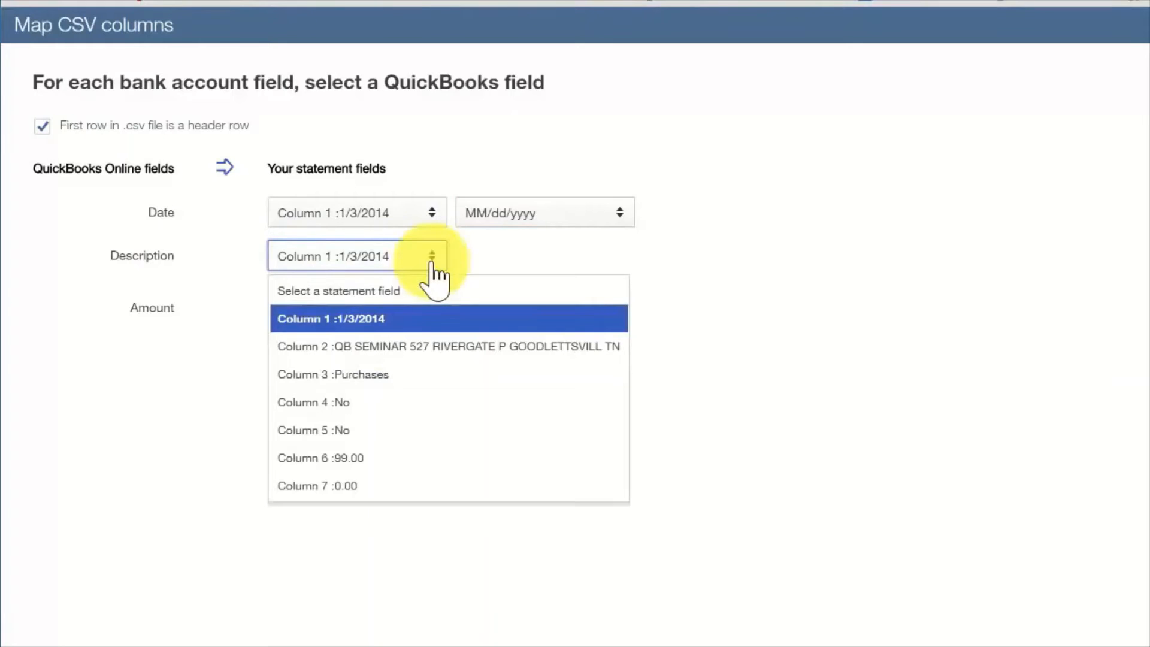
pyautogui.click(451, 347)
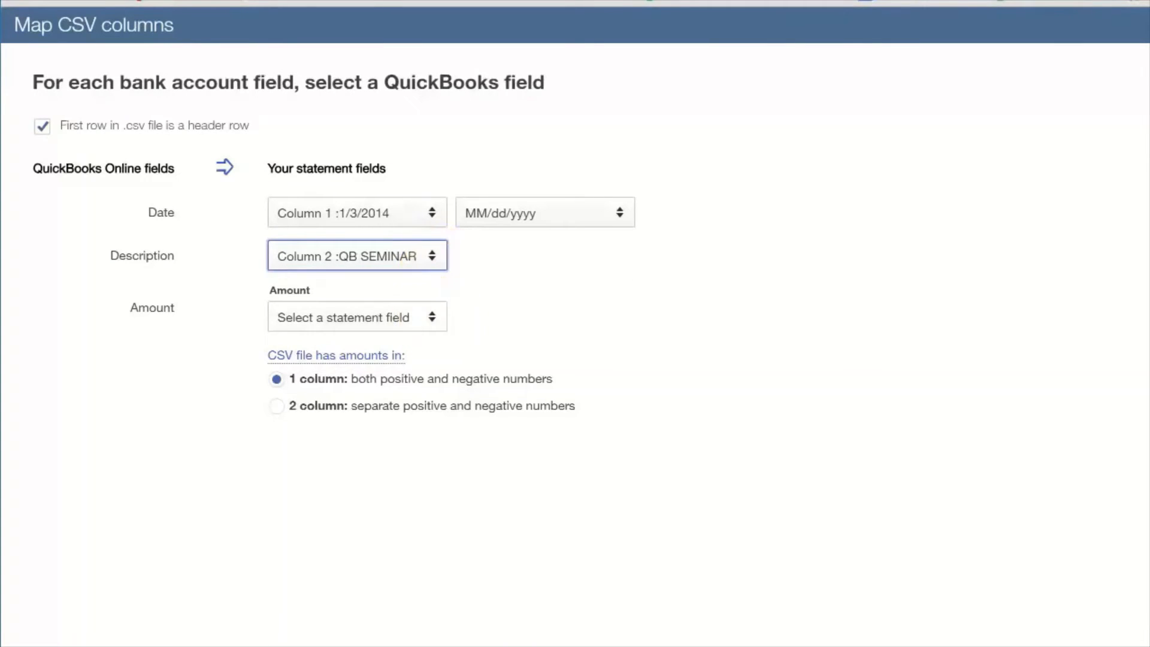
# Map Amount to Column 6 and set the CSV amounts to 2 column, with separate positive and negative numbers
pyautogui.click(433, 318)
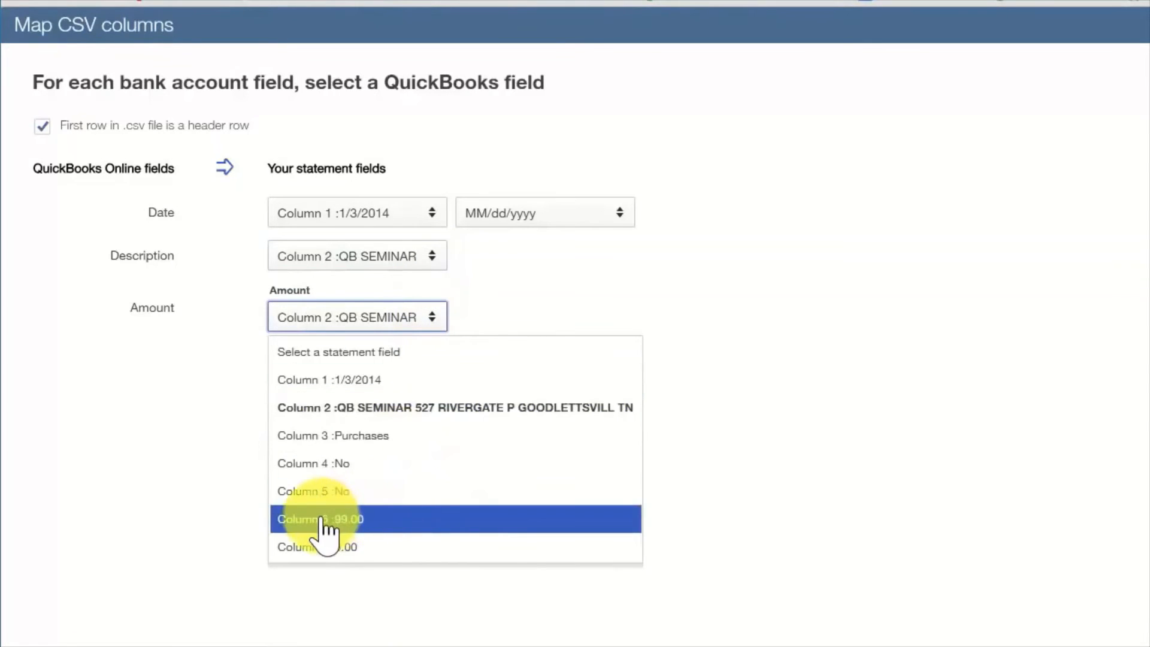
pyautogui.click(377, 520)
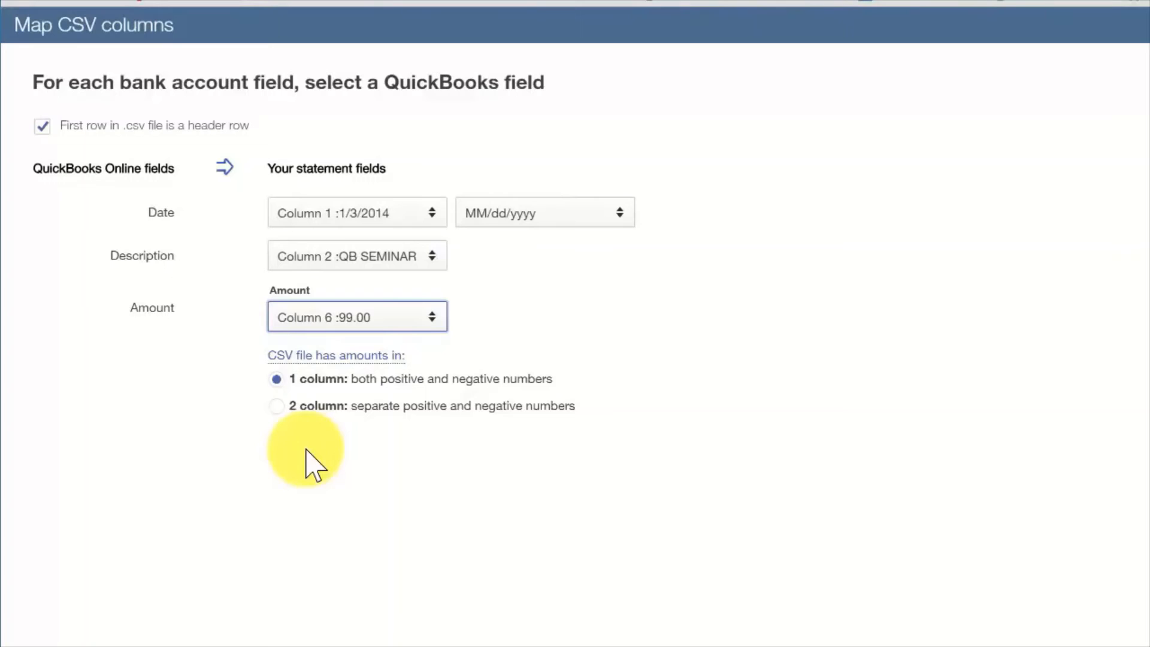
pyautogui.moveTo(396, 356)
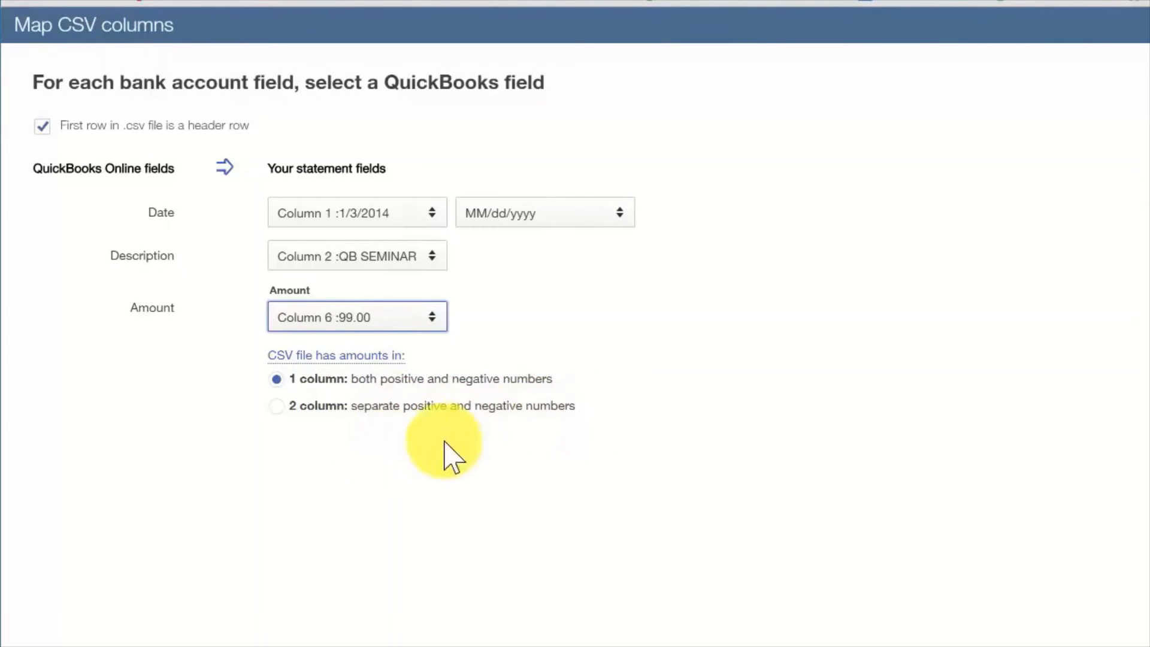
pyautogui.click(276, 406)
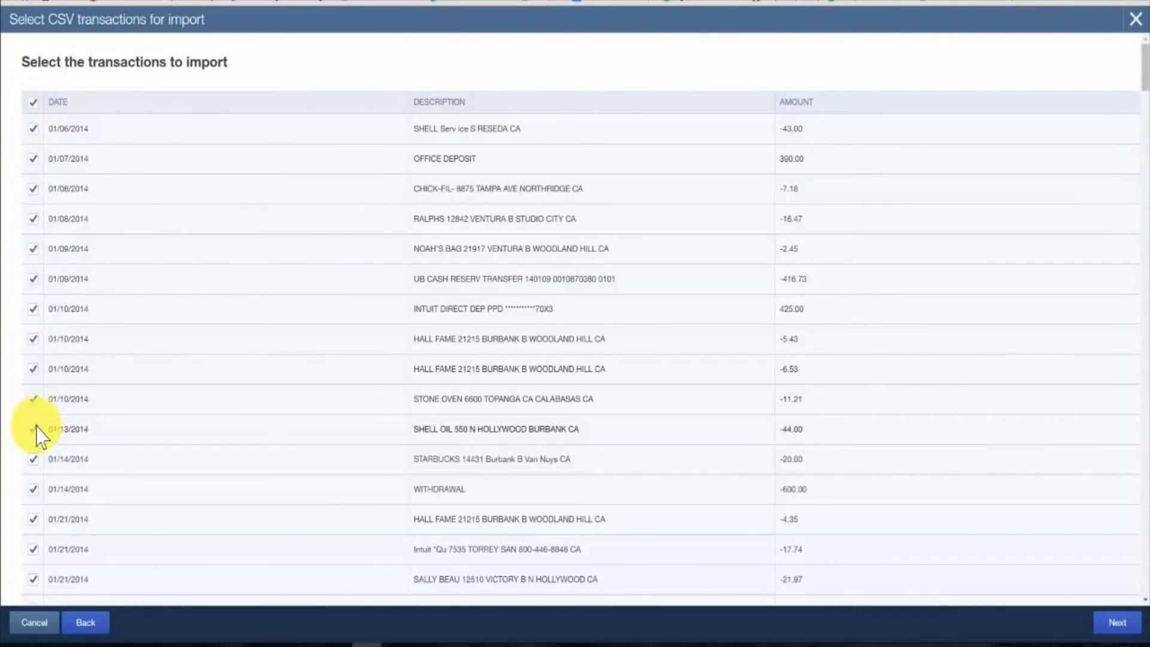
pyautogui.click(33, 128)
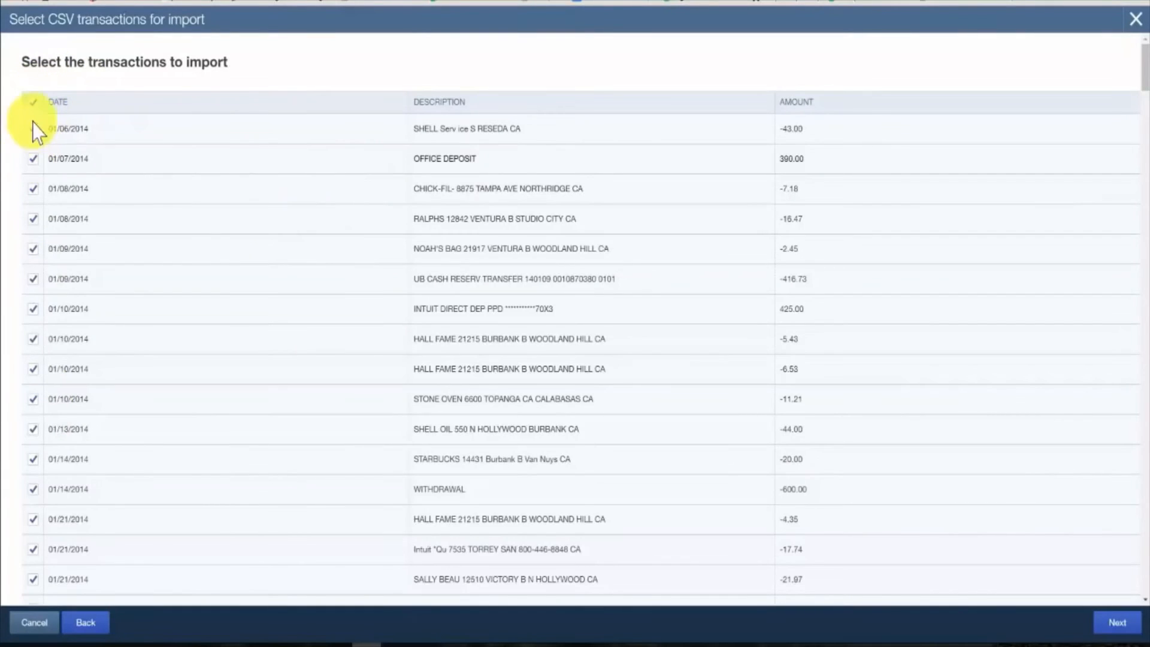
pyautogui.click(32, 103)
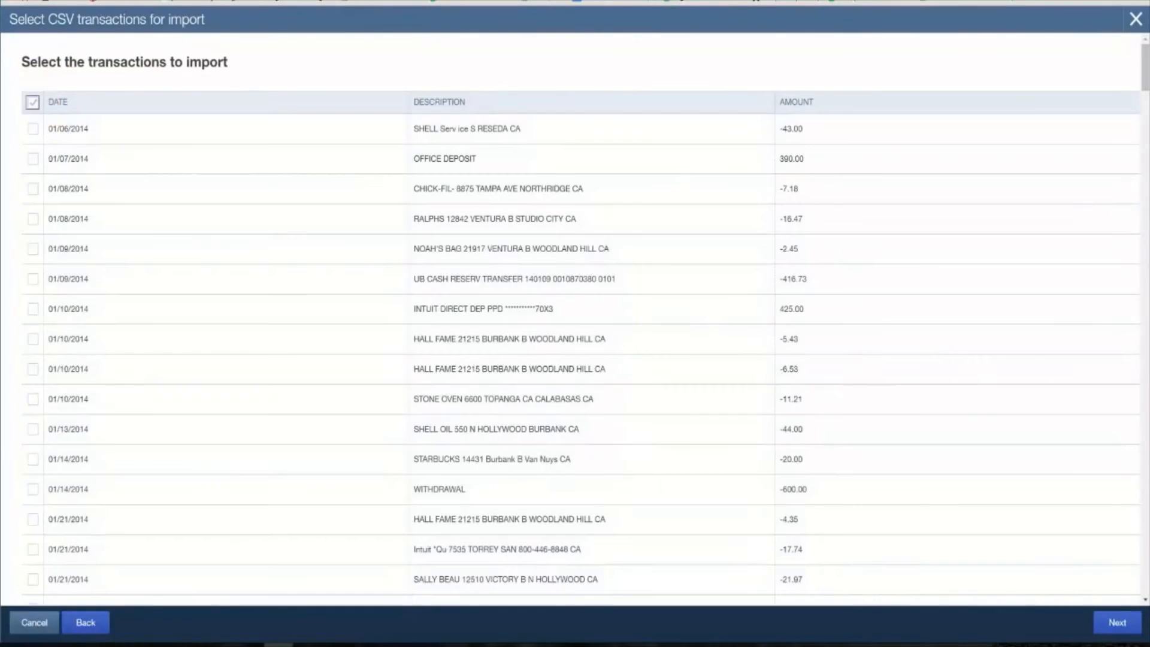
pyautogui.click(33, 103)
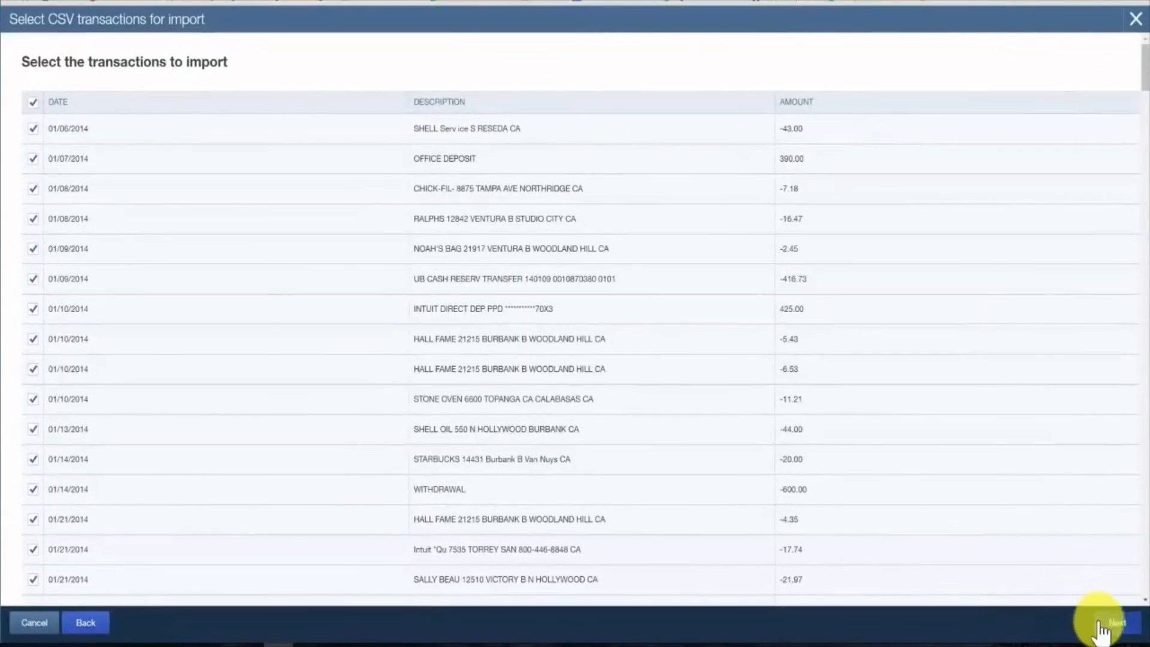
pyautogui.click(1103, 624)
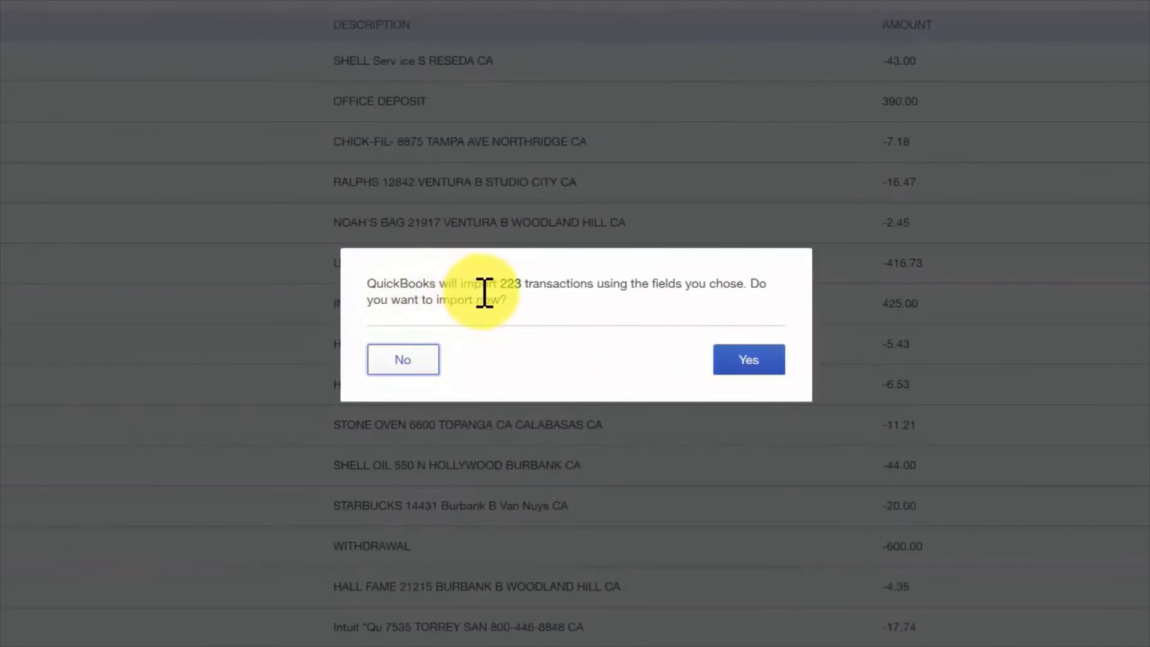
pyautogui.moveTo(500, 284); pyautogui.dragTo(606, 288)
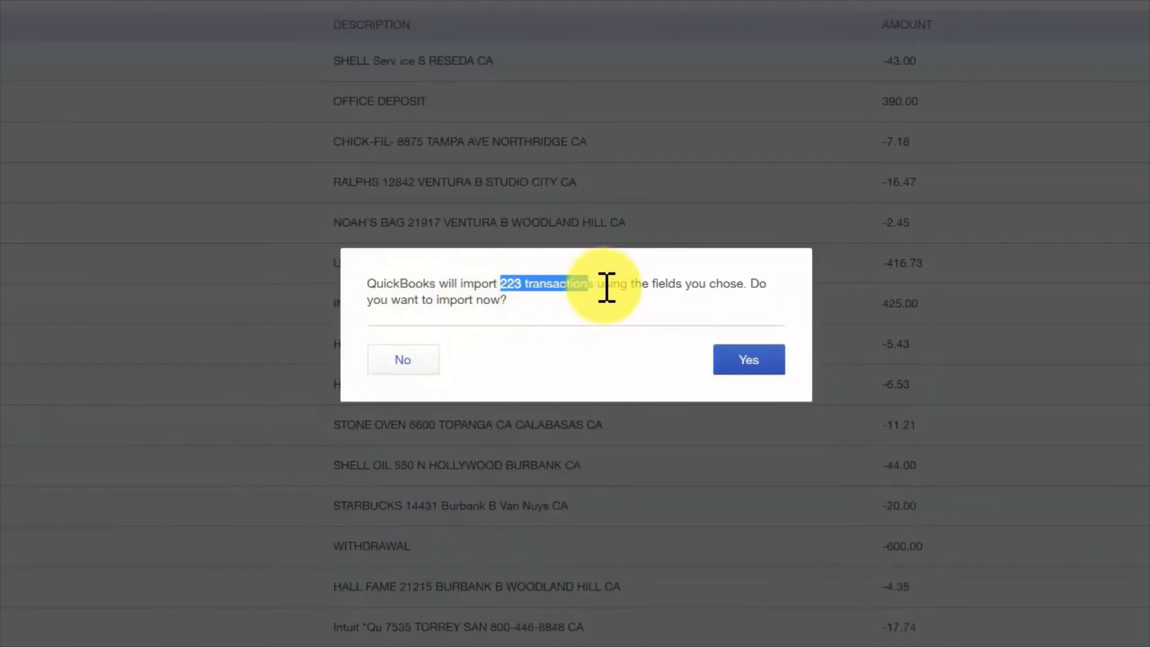
pyautogui.click(603, 308)
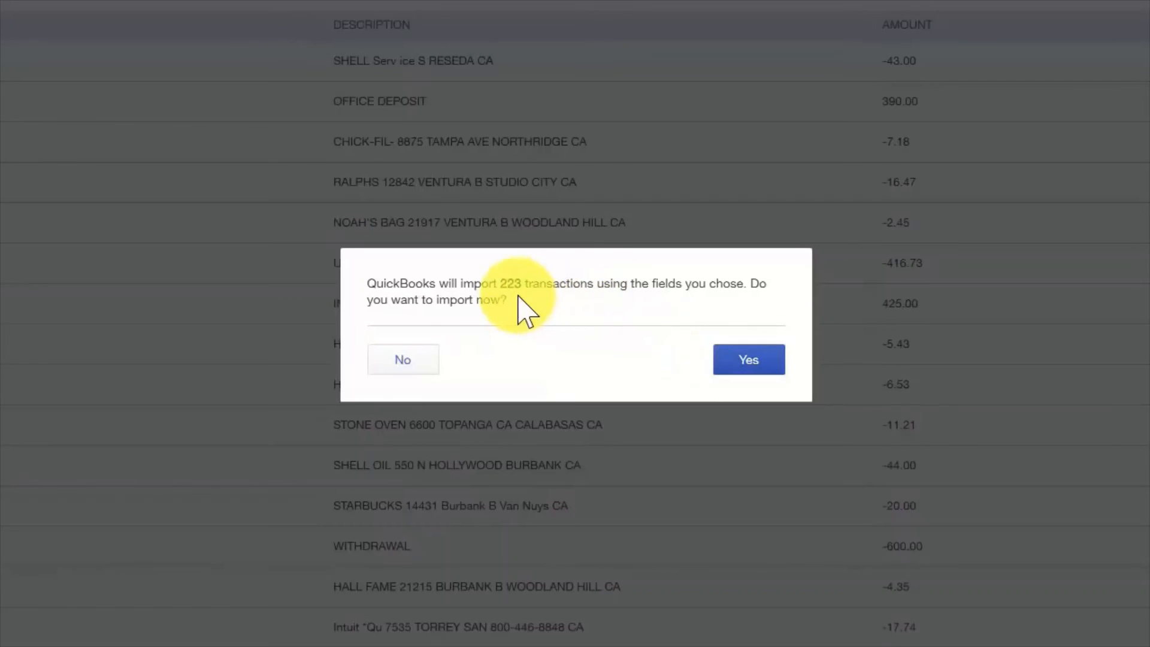
pyautogui.click(411, 366)
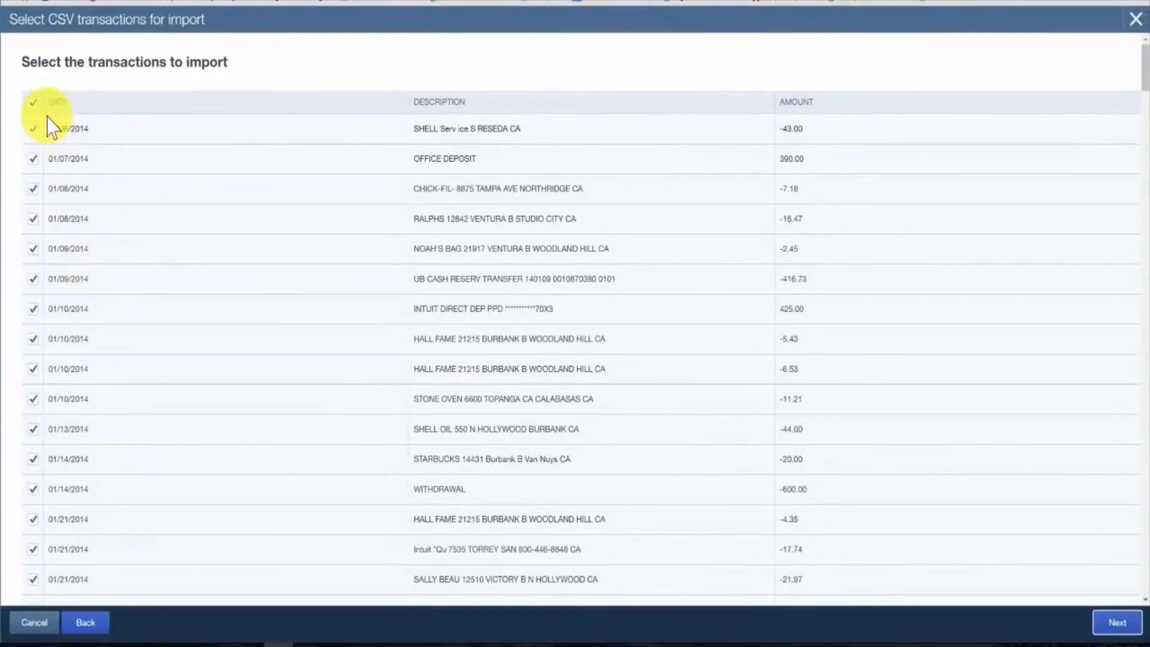
# Deselect all listed transactions and select only the January ones for import, dated 01/06/2014 through 01/31/2014
pyautogui.click(33, 101)
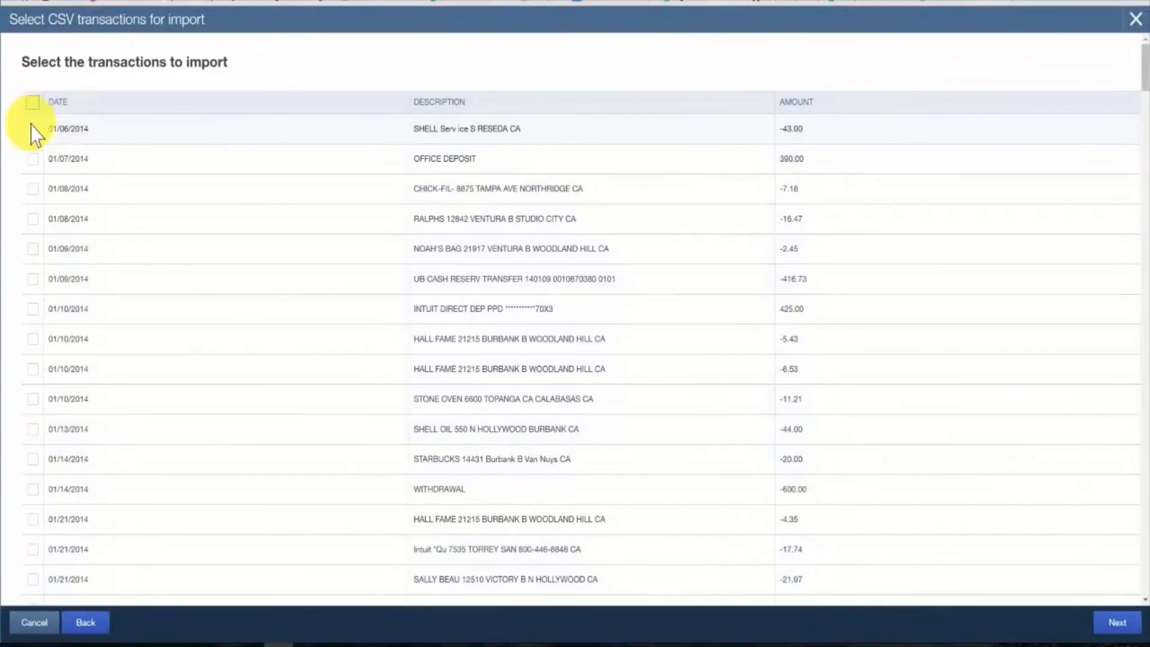
pyautogui.click(33, 129)
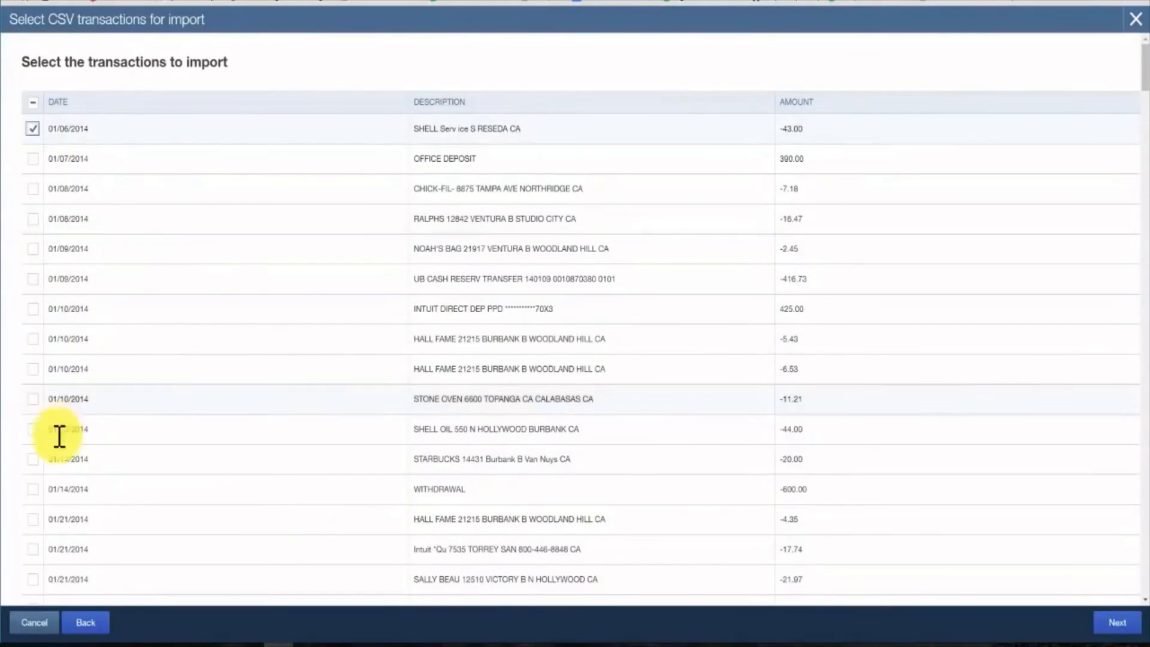
pyautogui.scroll(-4, 56, 449)
pyautogui.scroll(-5, 44, 491)
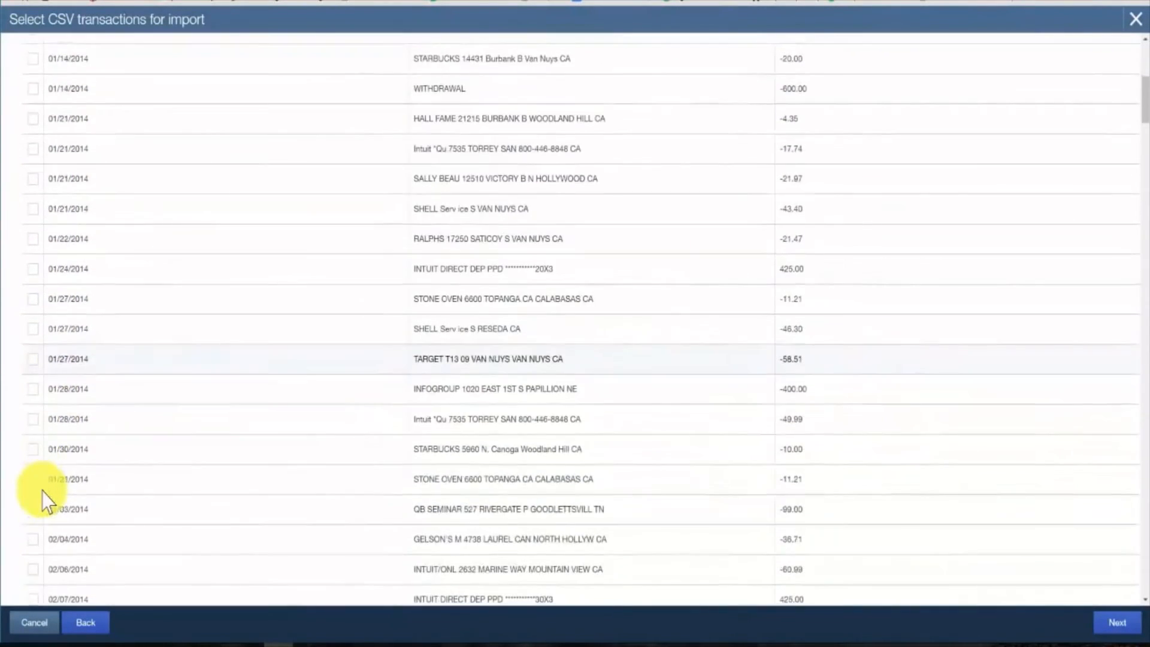
pyautogui.click(33, 346)
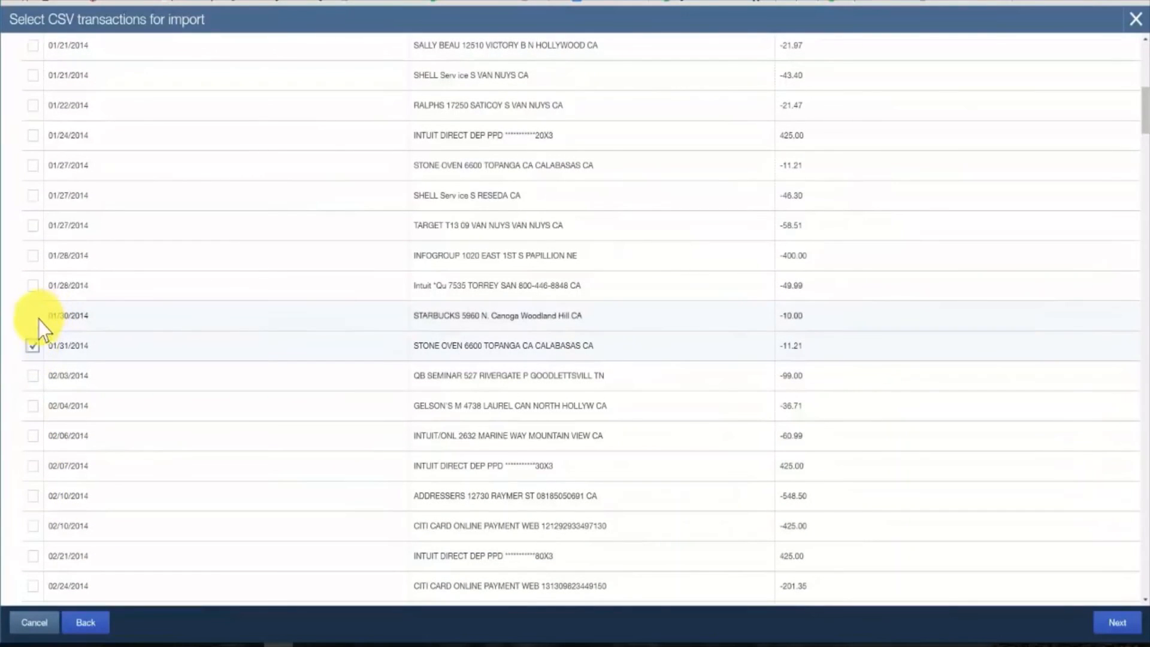
pyautogui.click(33, 316)
pyautogui.click(33, 286)
pyautogui.click(33, 256)
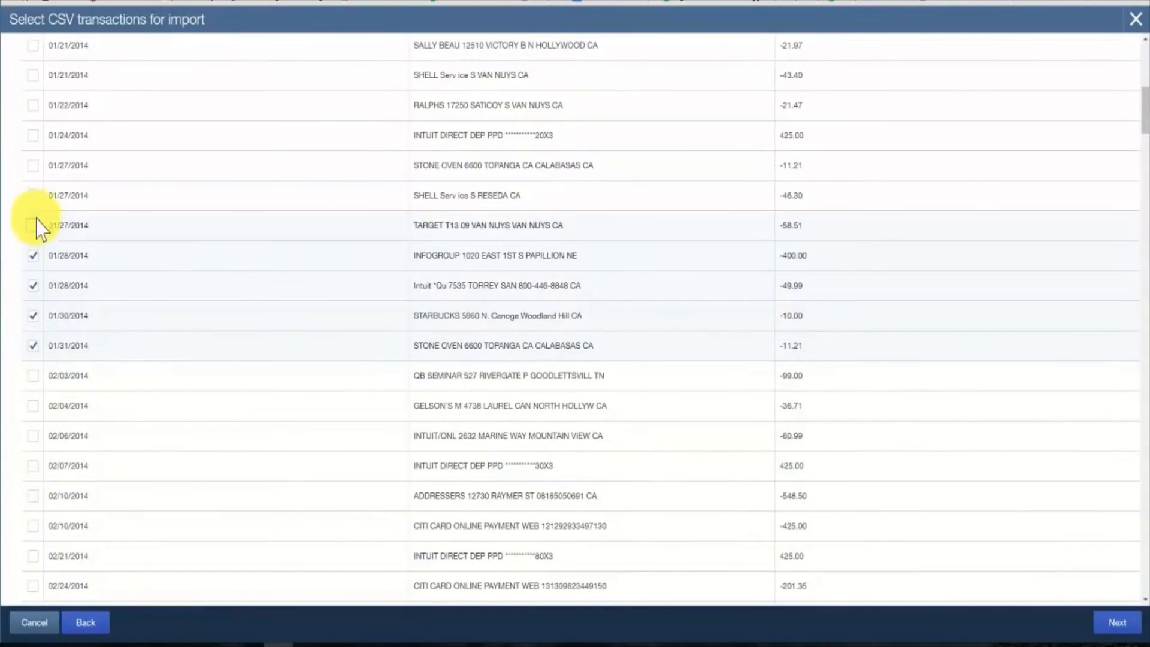
pyautogui.click(33, 226)
pyautogui.click(33, 196)
pyautogui.click(30, 166)
pyautogui.scroll(1, 31, 180)
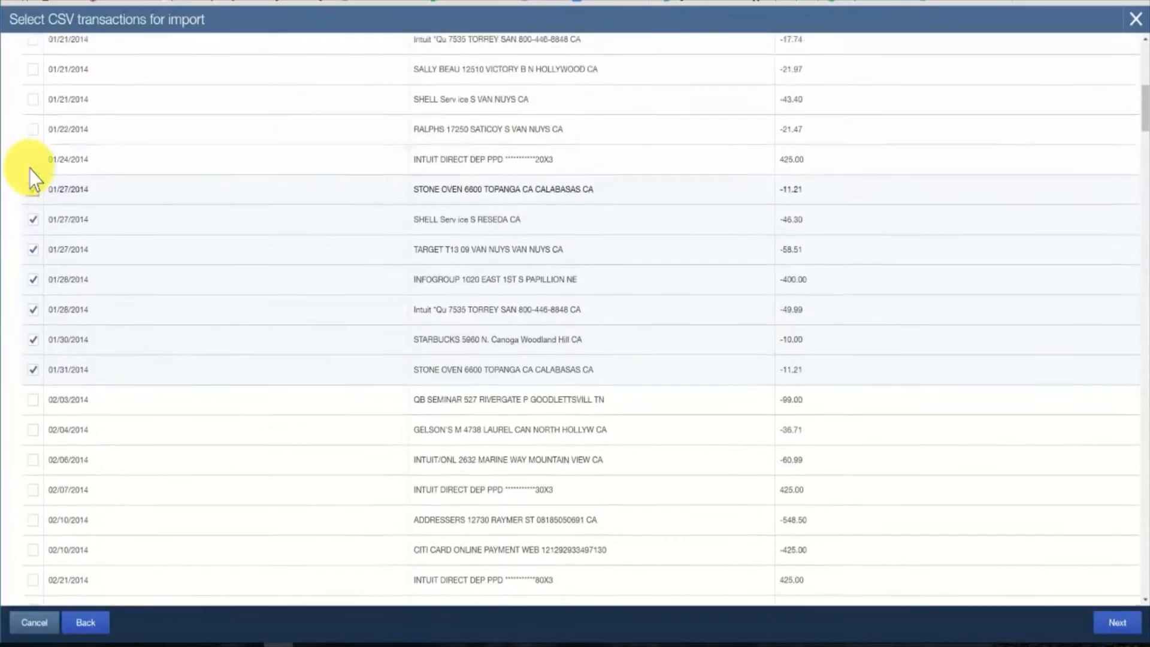
pyautogui.click(33, 202)
pyautogui.click(33, 172)
pyautogui.click(33, 141)
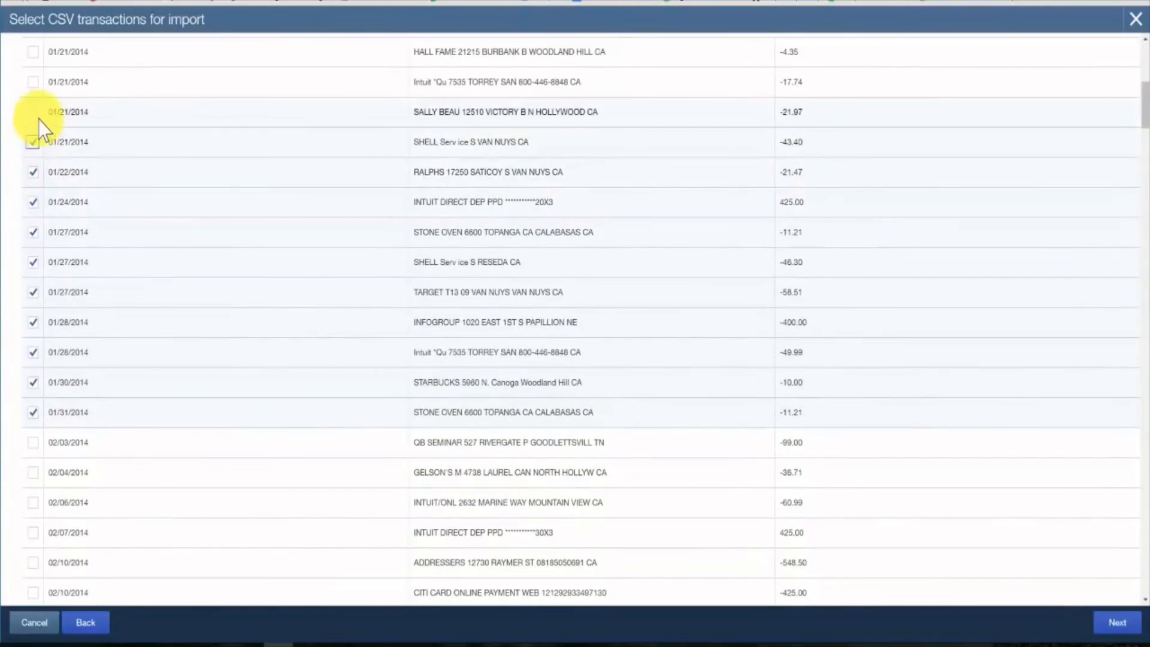
pyautogui.click(33, 111)
pyautogui.scroll(2, 45, 144)
pyautogui.click(33, 215)
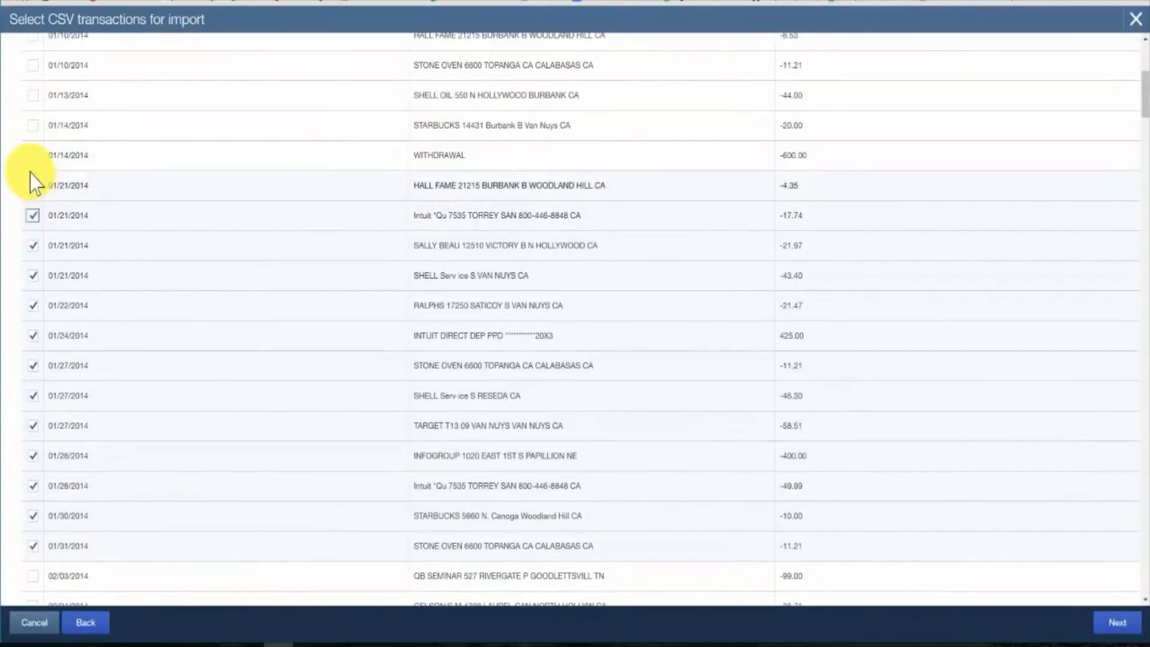
pyautogui.click(33, 185)
pyautogui.click(33, 155)
pyautogui.click(33, 125)
pyautogui.scroll(1, 36, 135)
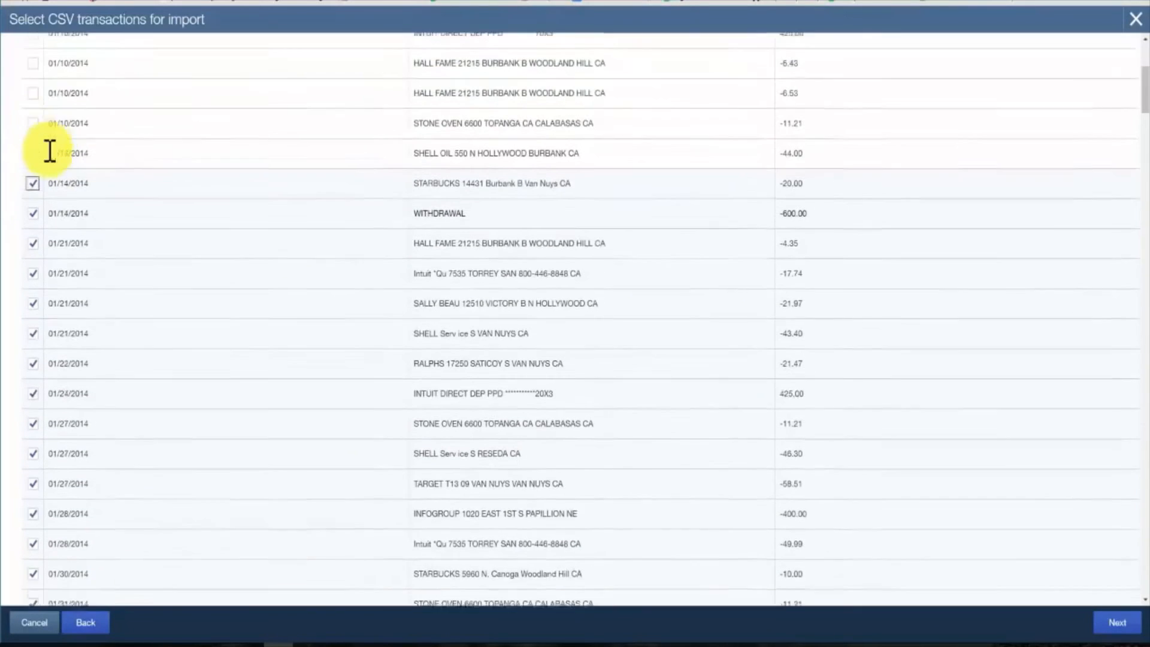
pyautogui.click(33, 133)
pyautogui.click(33, 102)
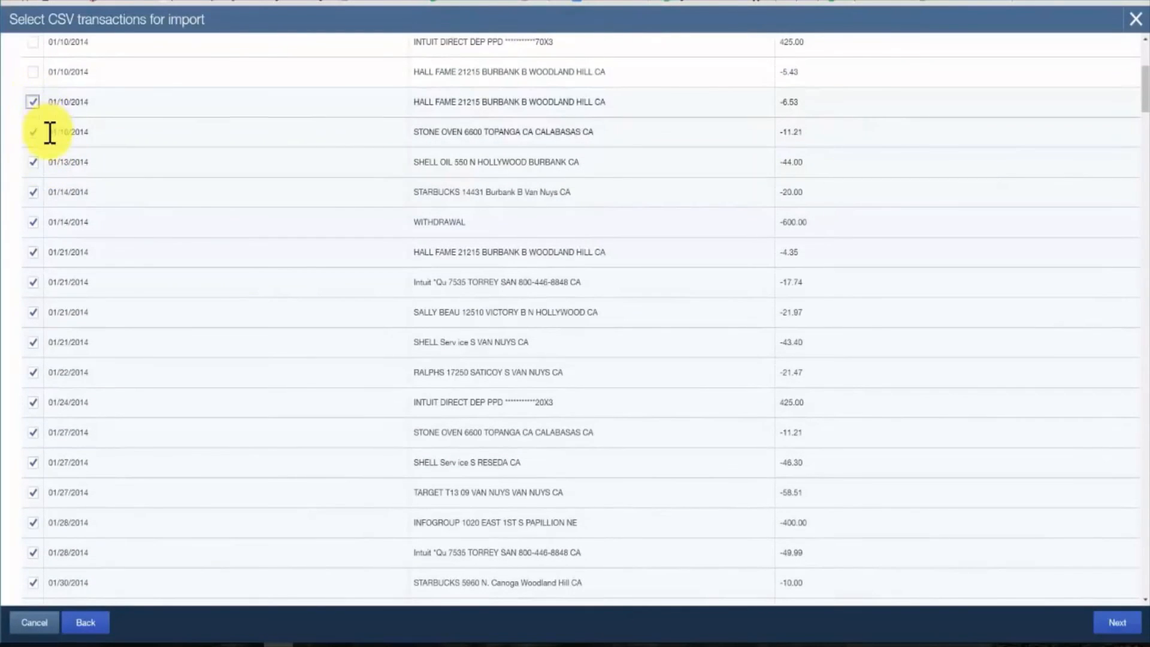
pyautogui.scroll(2, 47, 138)
pyautogui.click(33, 206)
pyautogui.click(33, 175)
pyautogui.click(33, 146)
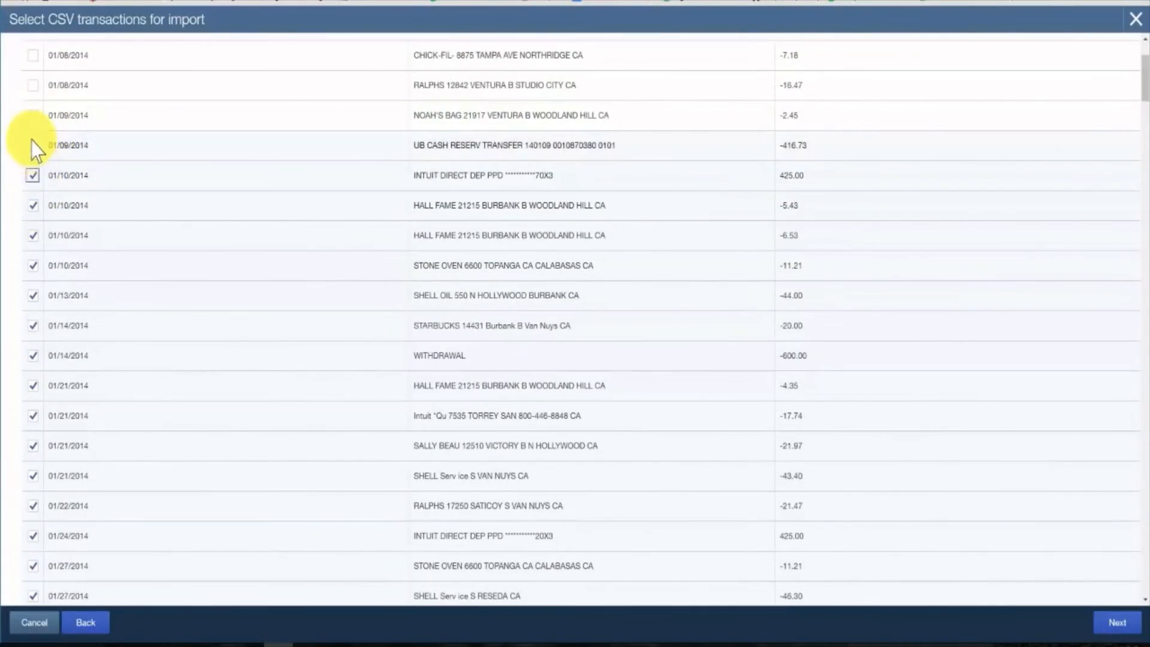
pyautogui.click(33, 115)
pyautogui.click(33, 85)
pyautogui.scroll(2, 33, 120)
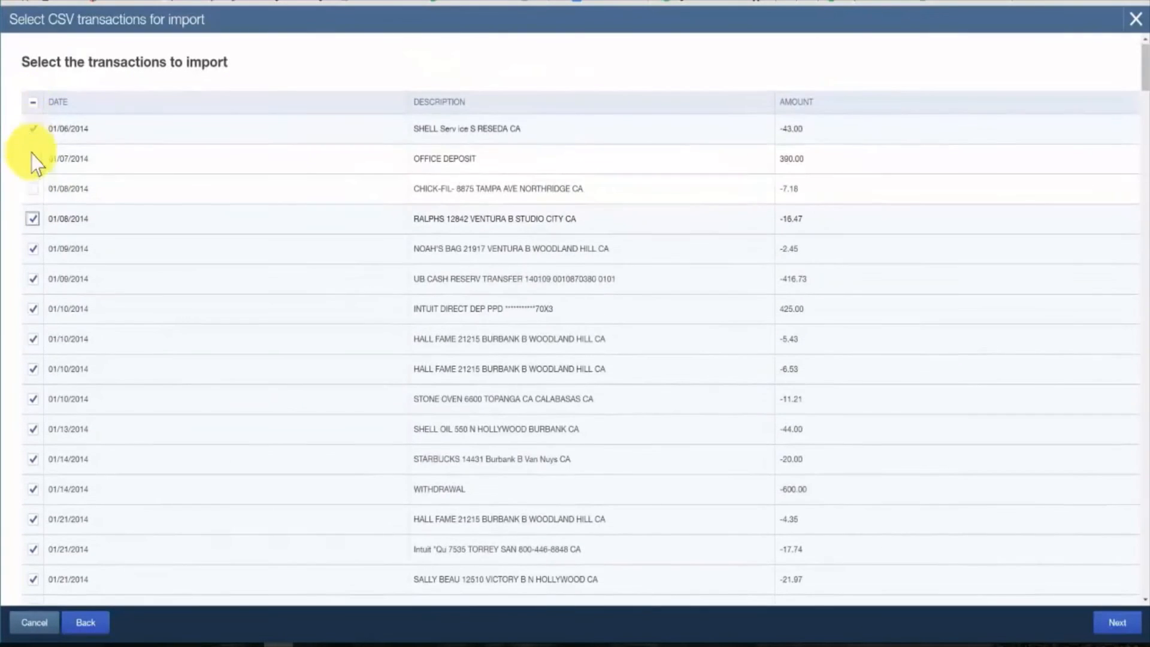
pyautogui.click(33, 189)
pyautogui.click(33, 159)
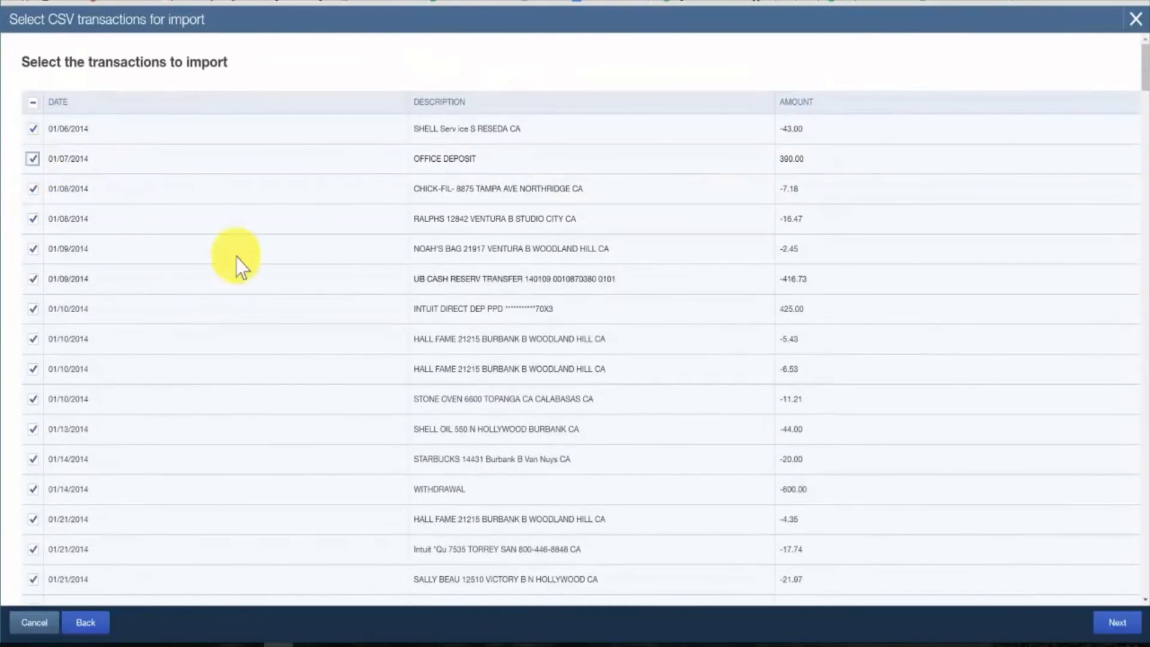
# Import the selected January transactions, confirm the import and finish it to return to the account's transaction list
pyautogui.click(1118, 623)
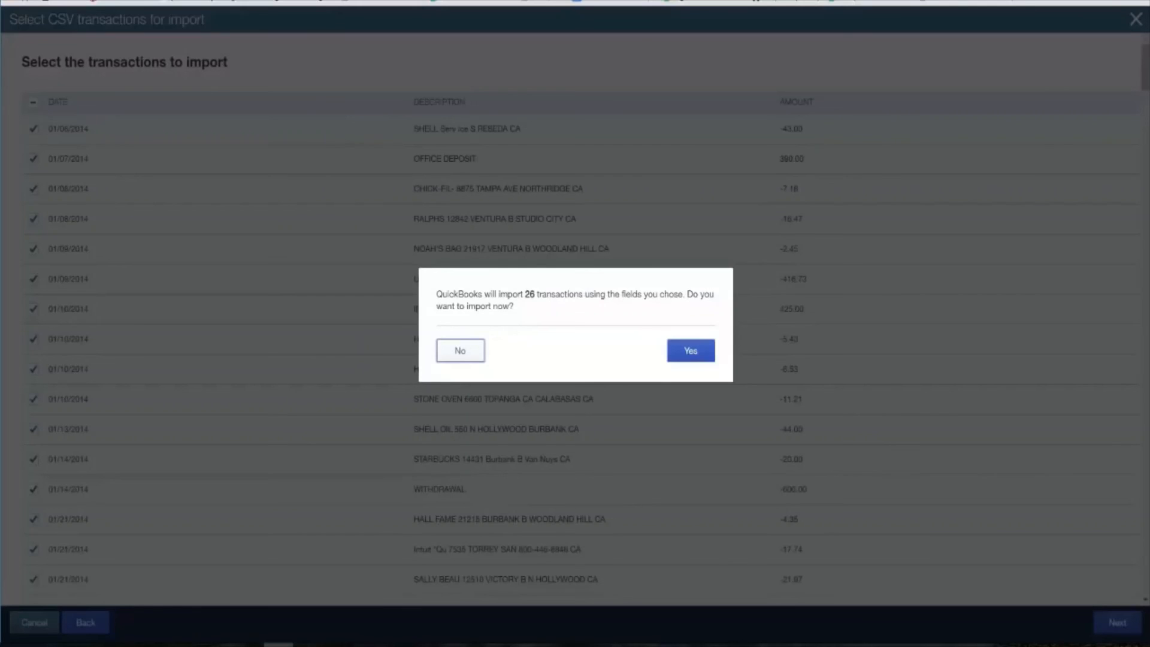
pyautogui.click(527, 294)
pyautogui.moveTo(551, 293); pyautogui.dragTo(612, 293)
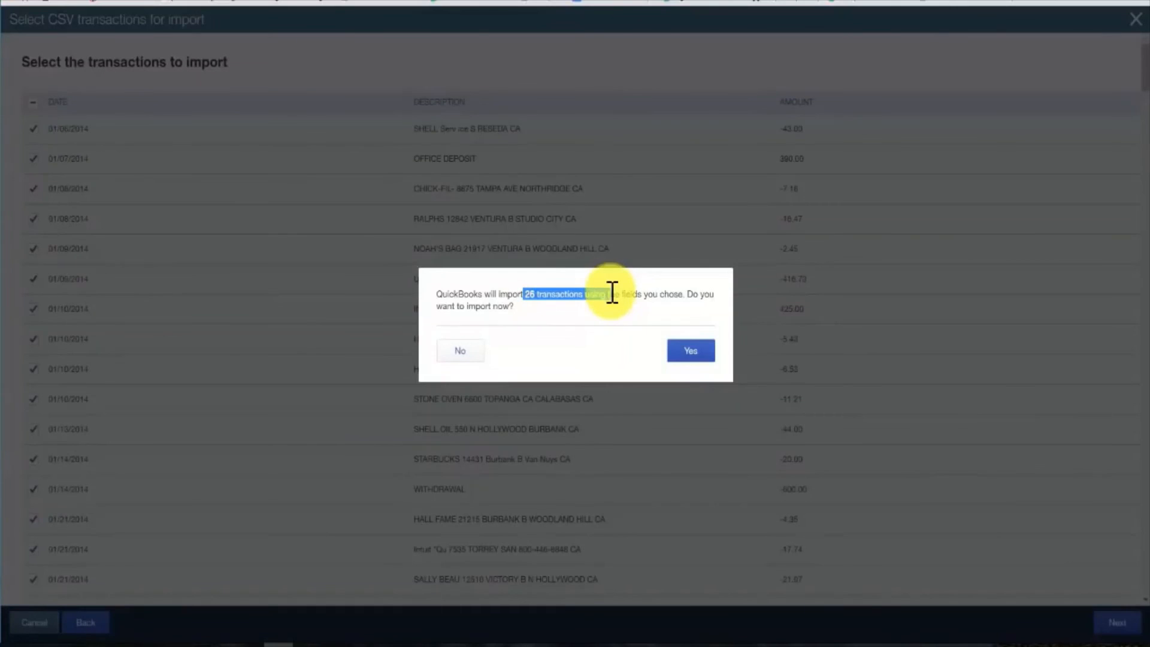
pyautogui.click(641, 329)
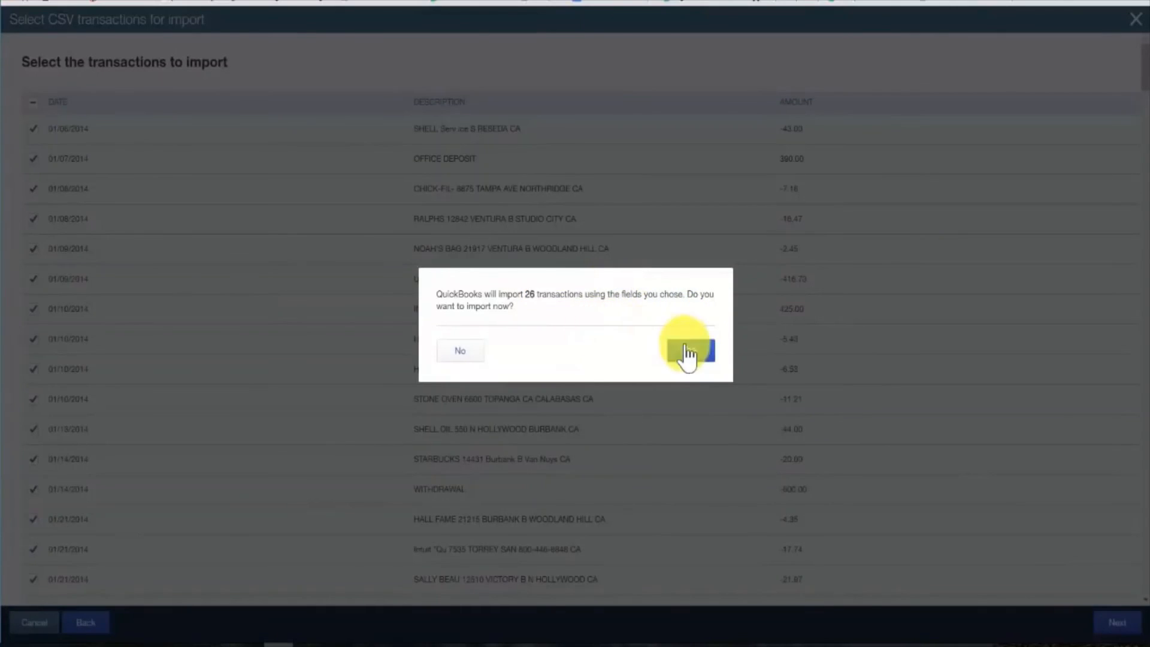
pyautogui.click(688, 351)
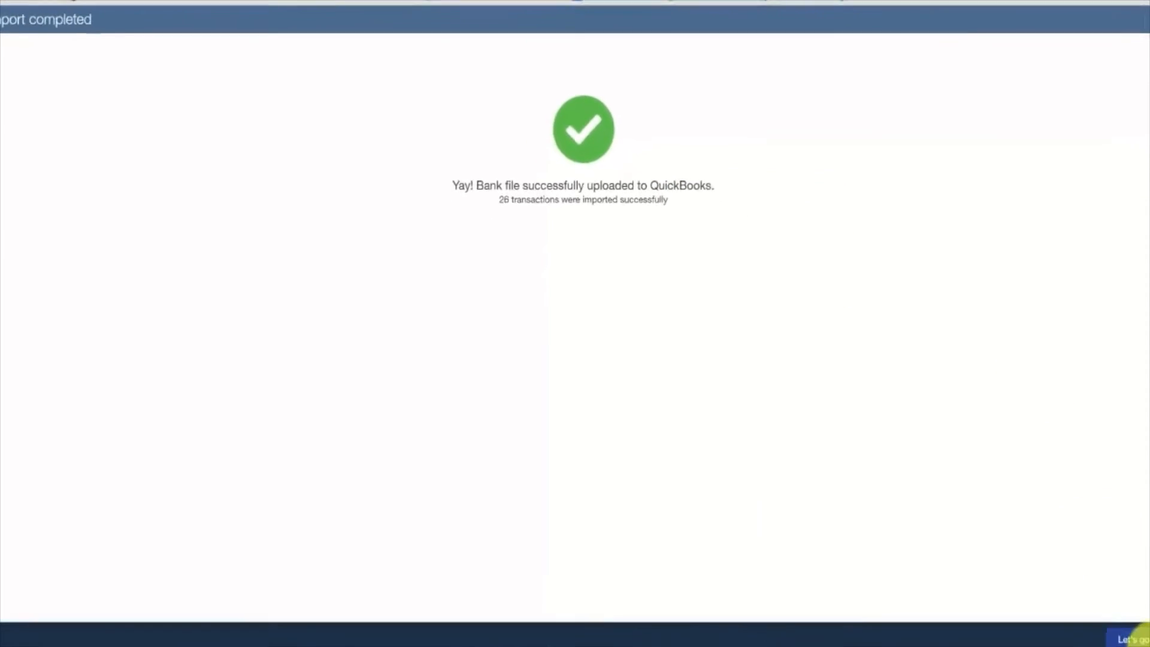
pyautogui.click(1106, 632)
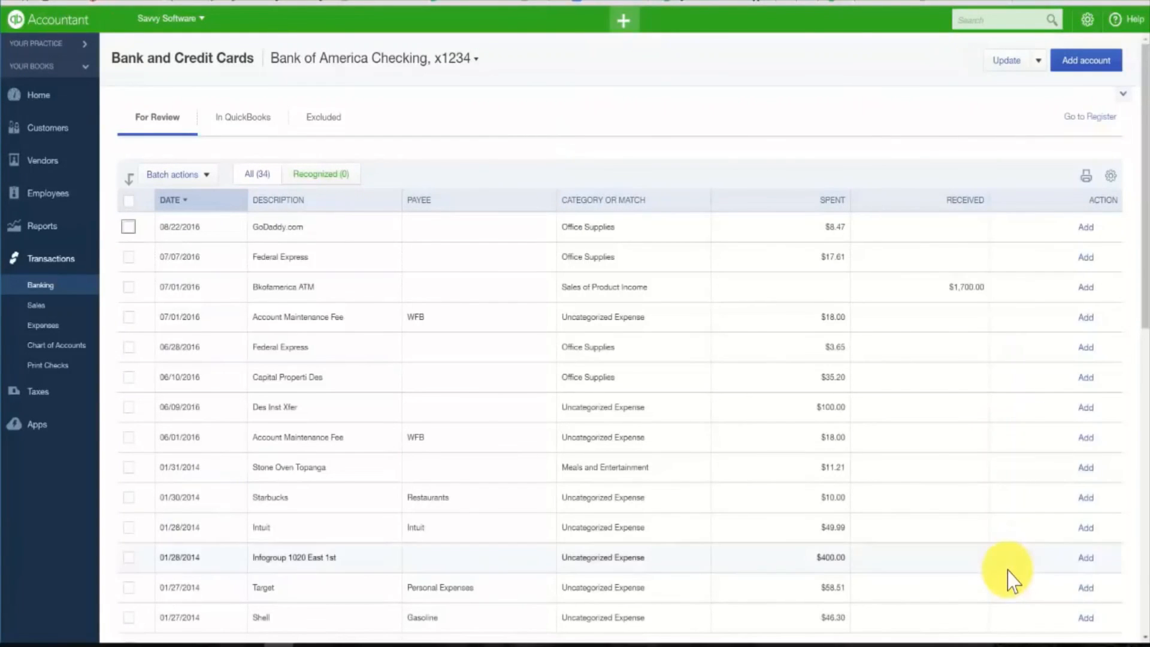
pyautogui.click(165, 129)
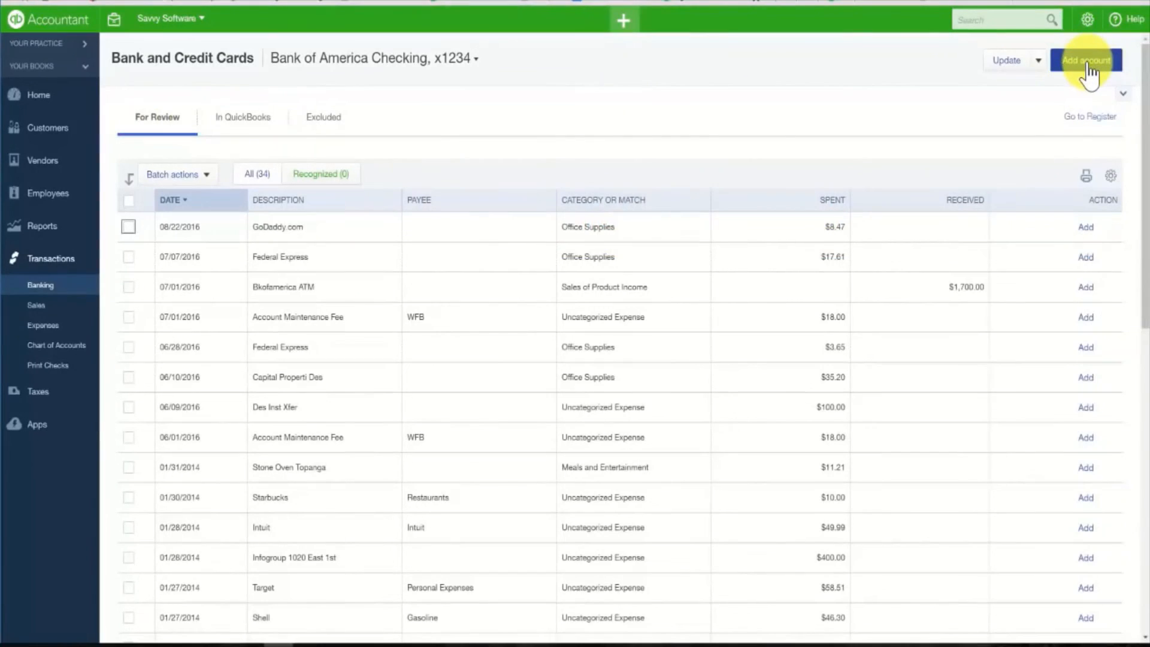
pyautogui.click(1038, 61)
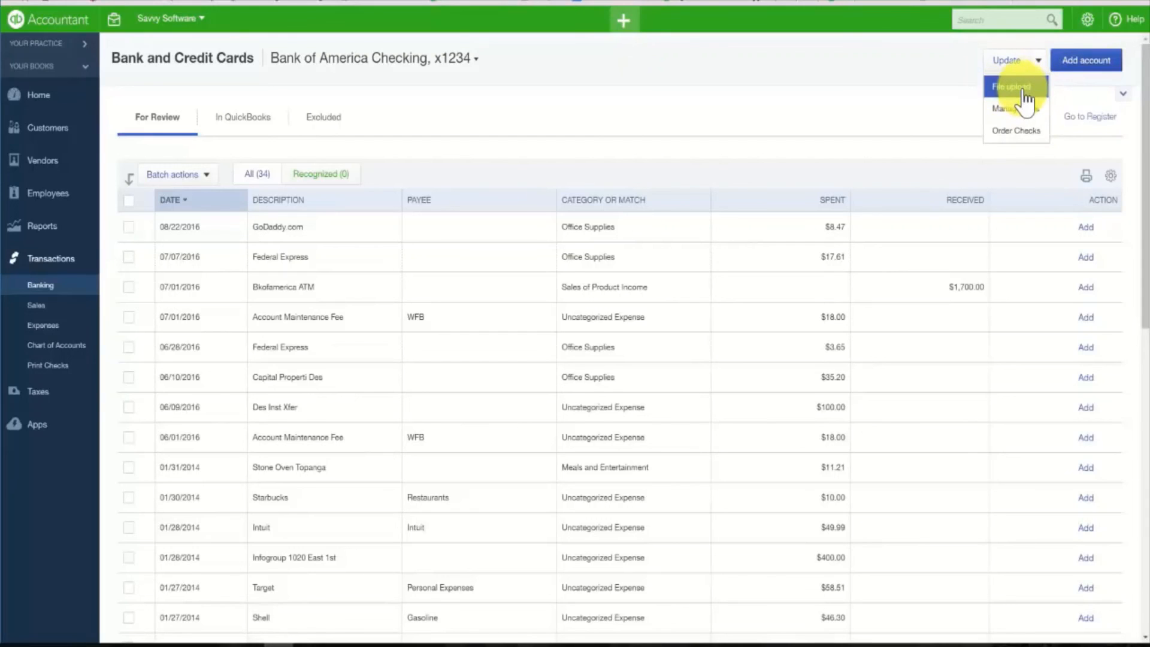
pyautogui.click(763, 113)
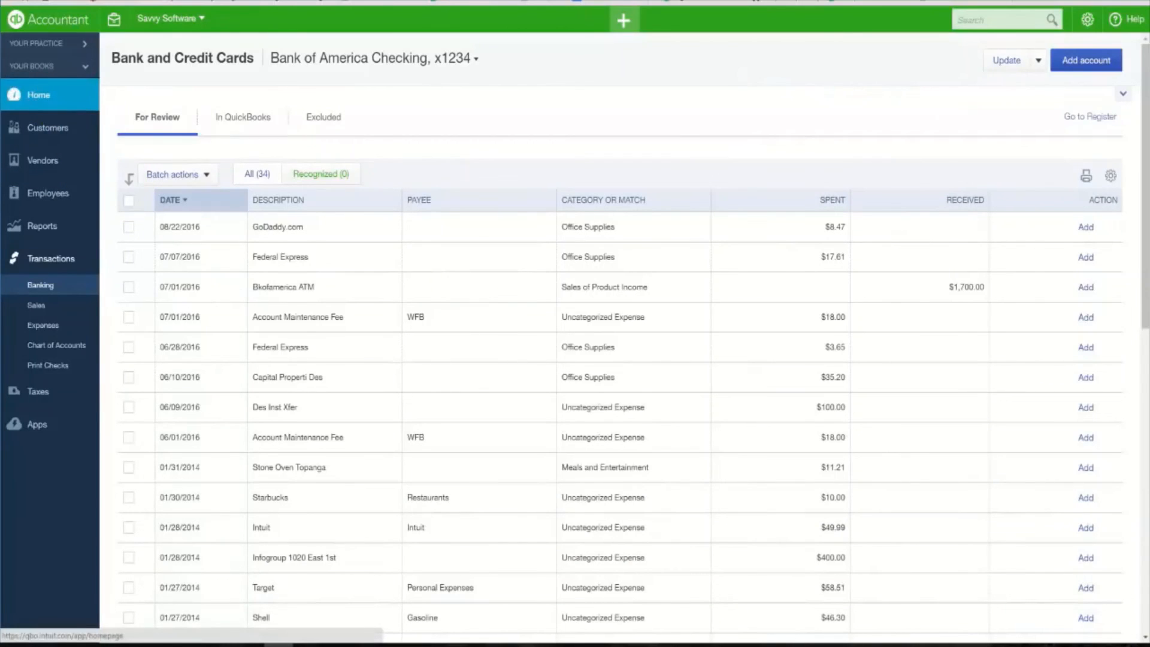
pyautogui.click(39, 95)
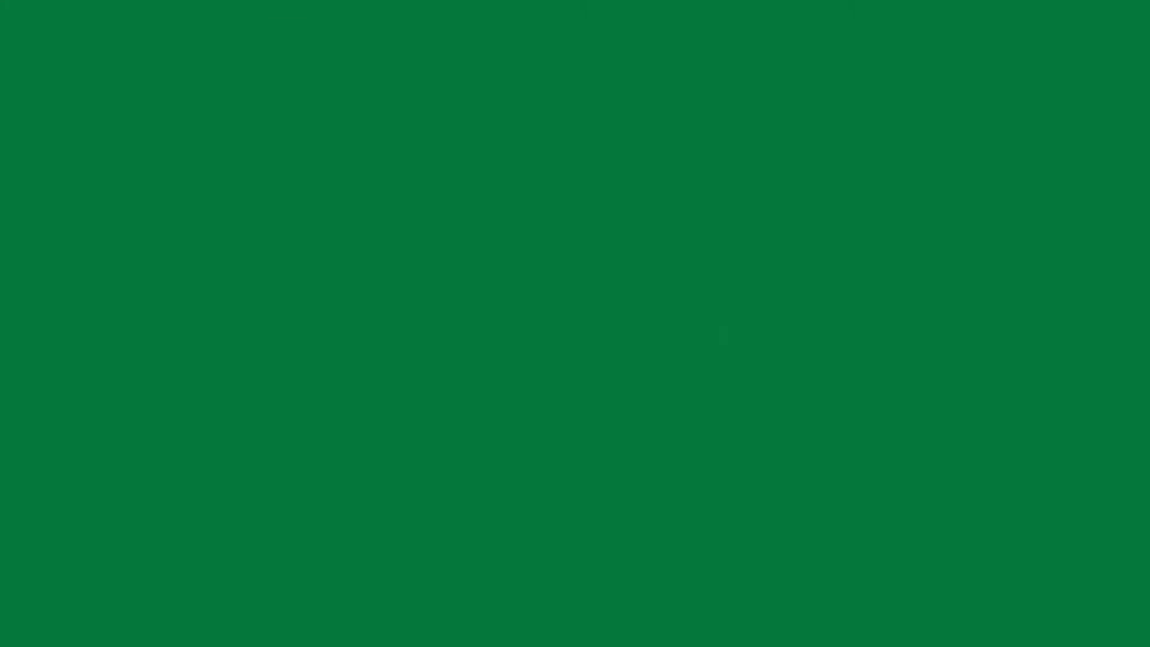